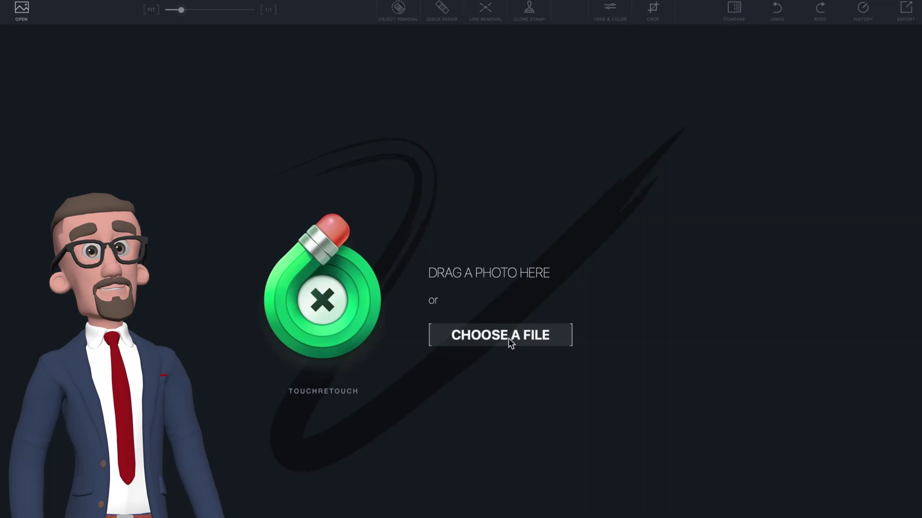
- Start choosing a photo file to open in TouchRetouch
{"action": "left_click", "coordinate": [508, 315]}
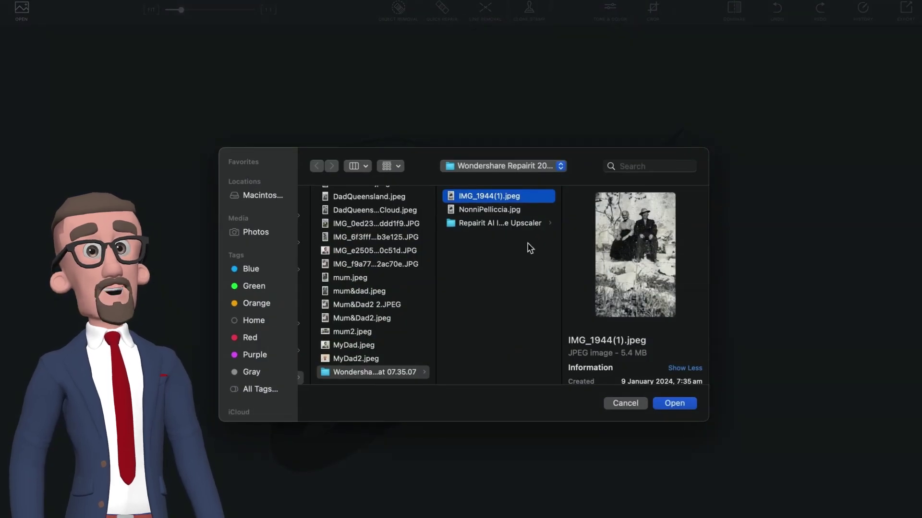
- Open IMG_1944(1).jpeg and zoom in to about 304% on the couple's faces
{"action": "double_click", "coordinate": [506, 194]}
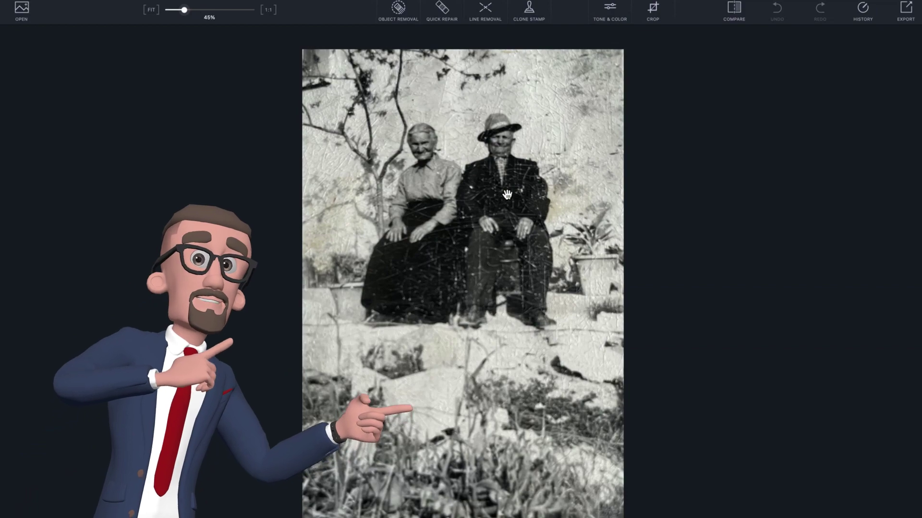
{"action": "scroll", "coordinate": [449, 189], "scroll_direction": "up", "scroll_amount": 1}
{"action": "scroll", "coordinate": [449, 188], "scroll_direction": "up", "scroll_amount": 10}
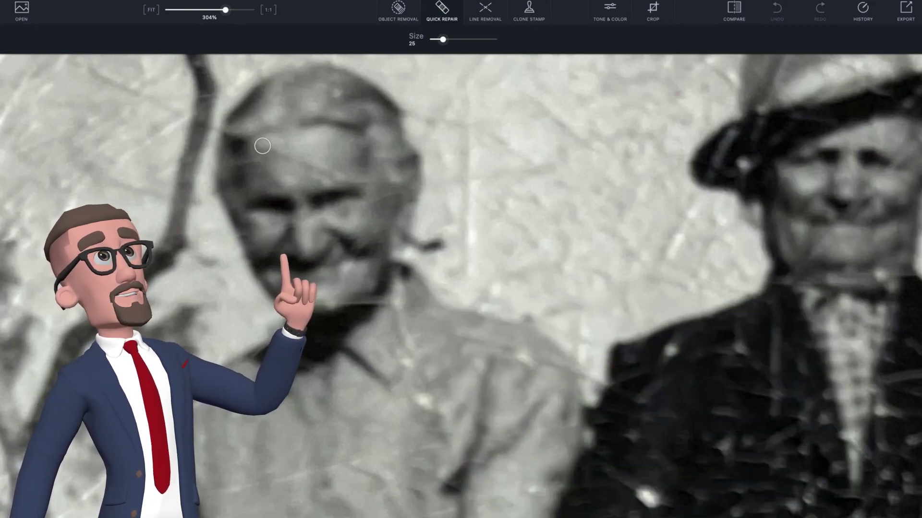
- Dab two forehead scratches, shrink the brush to 12, and clean along the hairline
{"action": "left_click", "coordinate": [262, 146]}
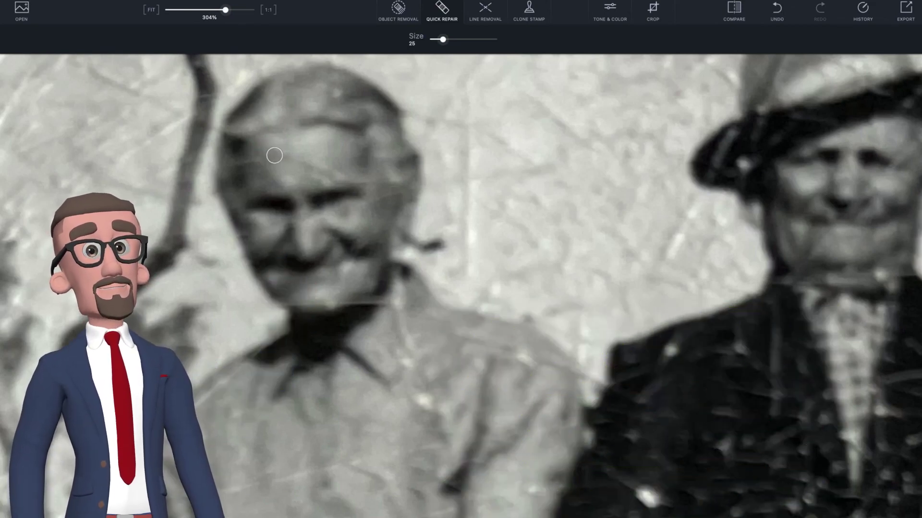
{"action": "left_click", "coordinate": [287, 155]}
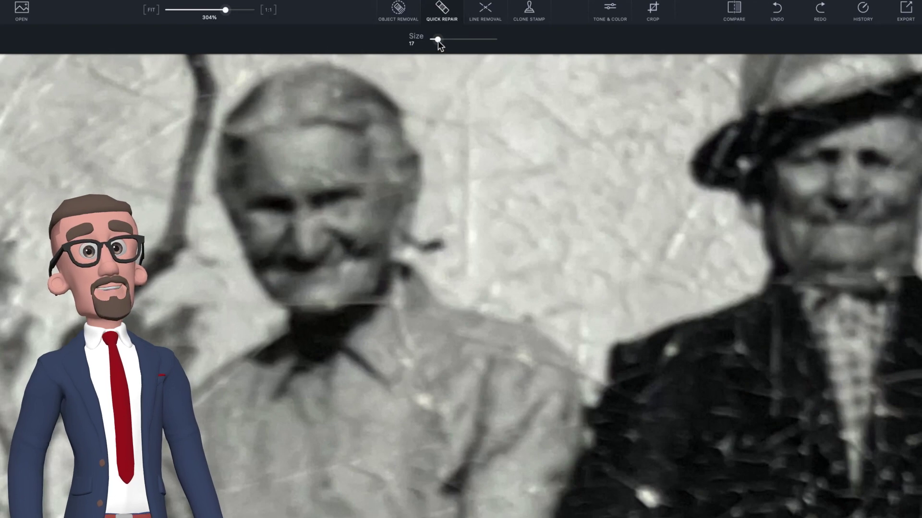
{"action": "left_click_drag", "start_coordinate": [438, 41], "coordinate": [435, 41]}
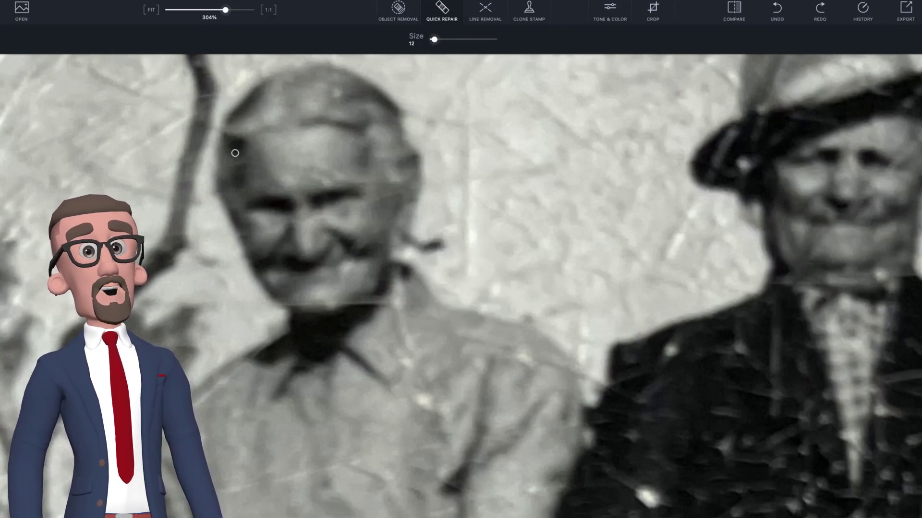
{"action": "left_click_drag", "start_coordinate": [235, 152], "coordinate": [239, 164]}
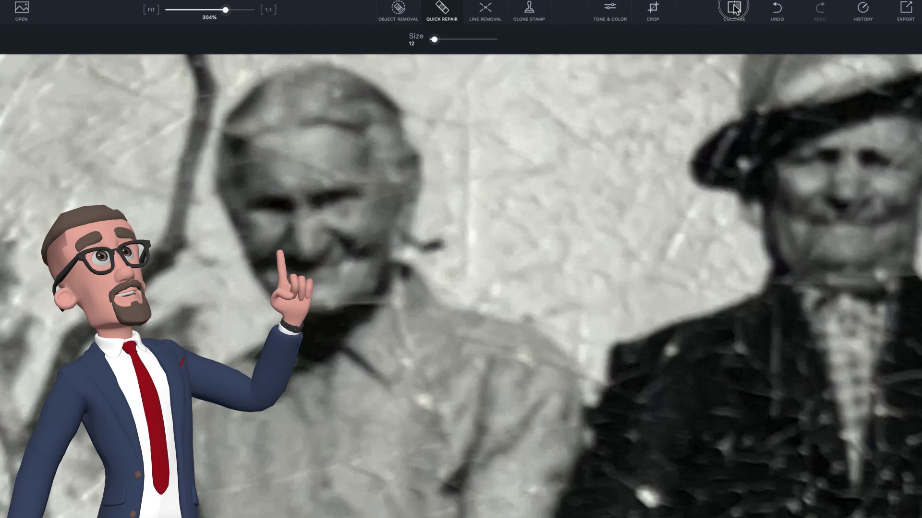
- Compare with the original, then set a size-22 Clone Stamp source on the woman's hair
{"action": "left_click", "coordinate": [734, 7]}
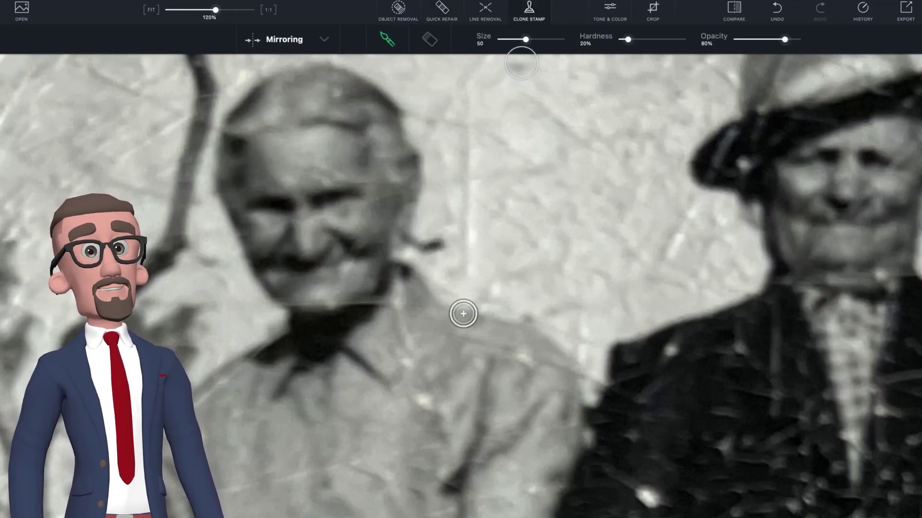
{"action": "left_click_drag", "start_coordinate": [526, 41], "coordinate": [508, 41]}
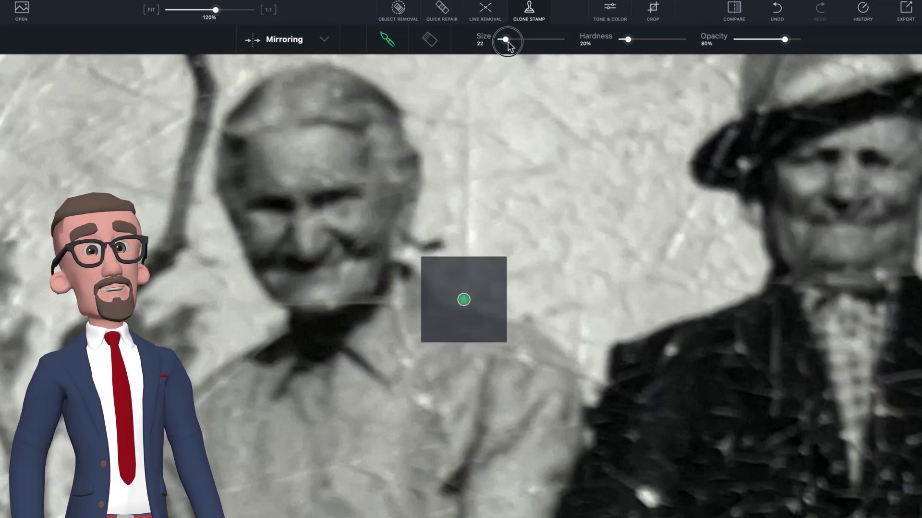
{"action": "left_click", "coordinate": [239, 148], "text": "alt"}
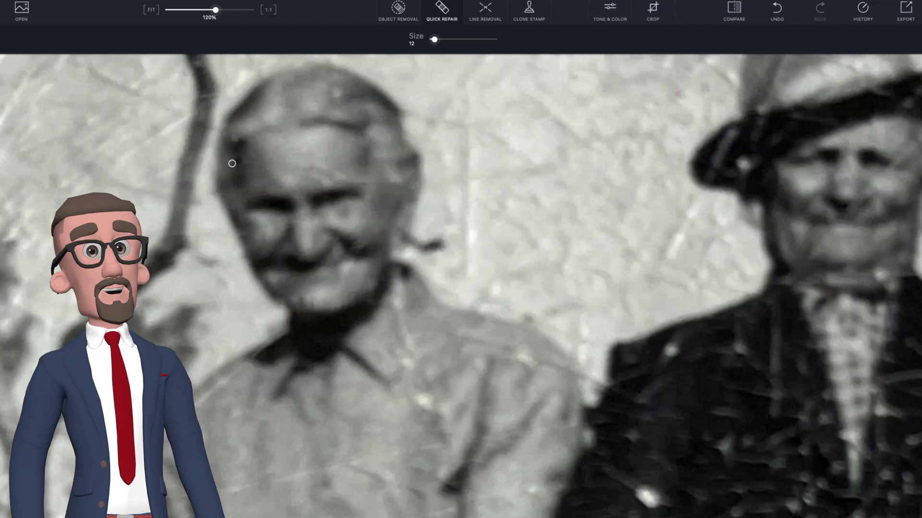
- Undo the last hair-edge repair and toggle Compare to check the forehead against the original
{"action": "key", "text": "ctrl+z"}
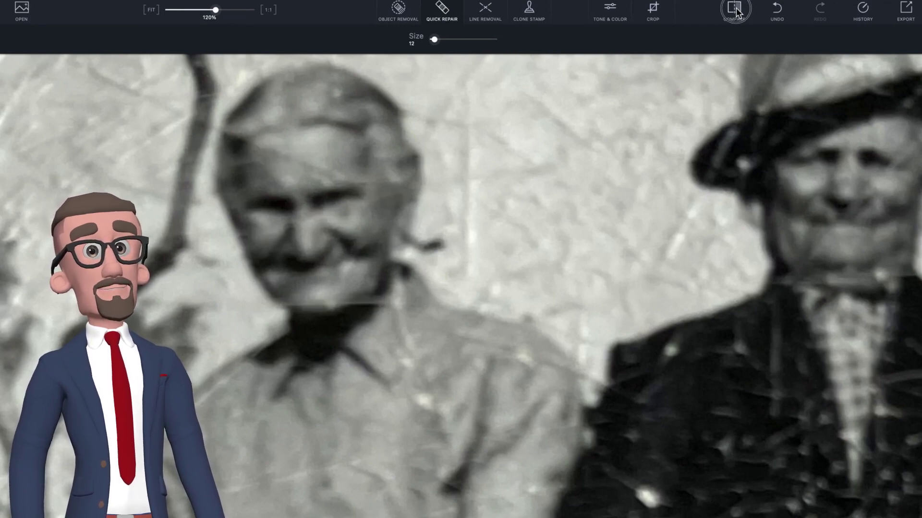
{"action": "left_click", "coordinate": [735, 8]}
{"action": "left_click", "coordinate": [735, 8]}
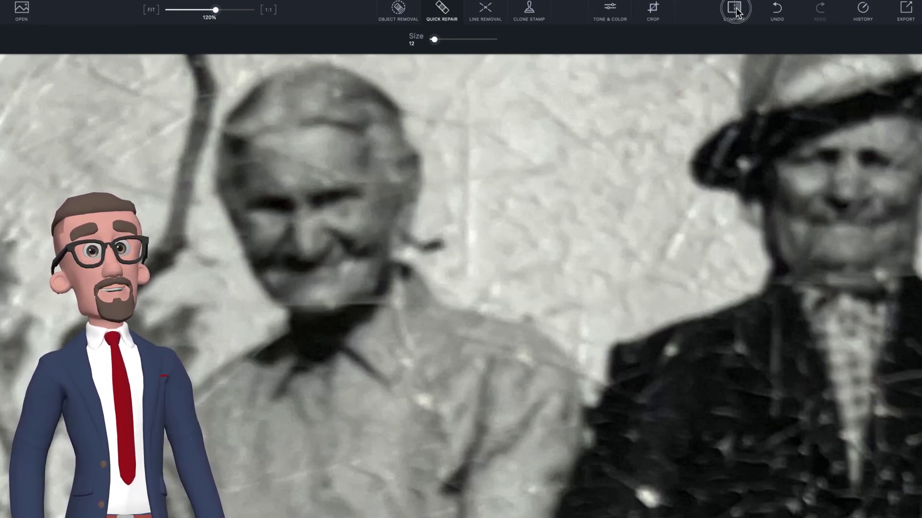
{"action": "left_click", "coordinate": [735, 8]}
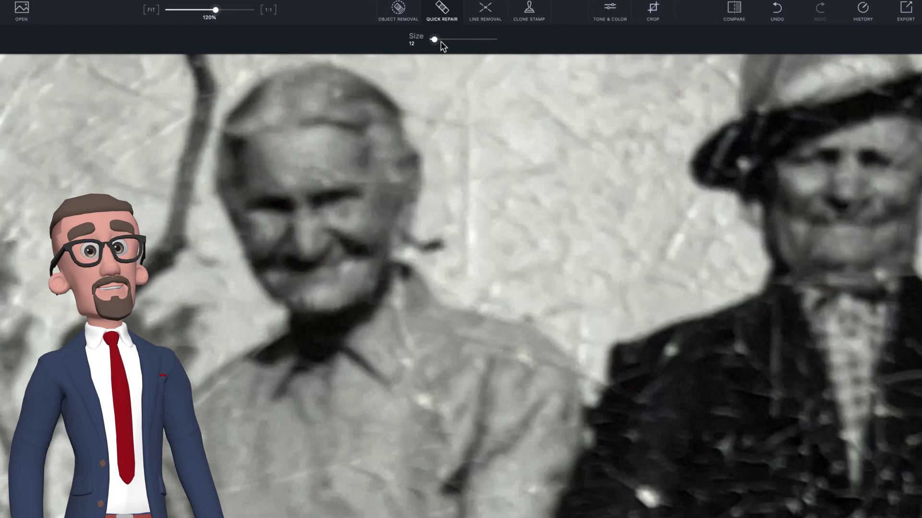
- Enlarge the Quick Repair brush to 18 and clean scratches on the blouse and belt
{"action": "left_click_drag", "start_coordinate": [434, 39], "coordinate": [438, 39]}
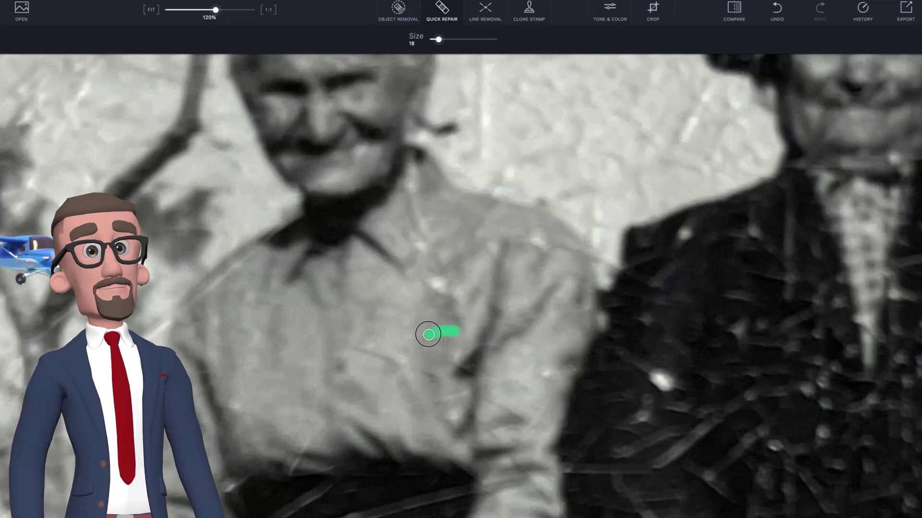
{"action": "left_click", "coordinate": [439, 344]}
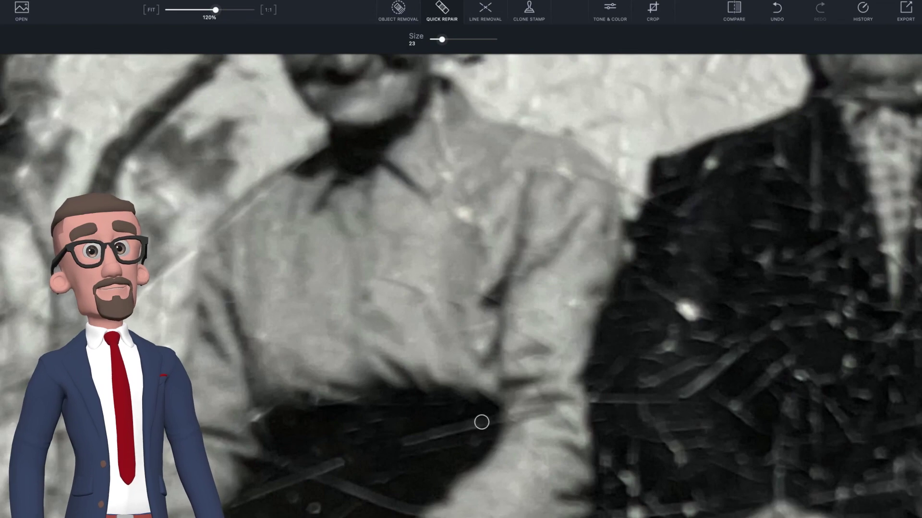
{"action": "left_click_drag", "start_coordinate": [481, 422], "coordinate": [397, 438]}
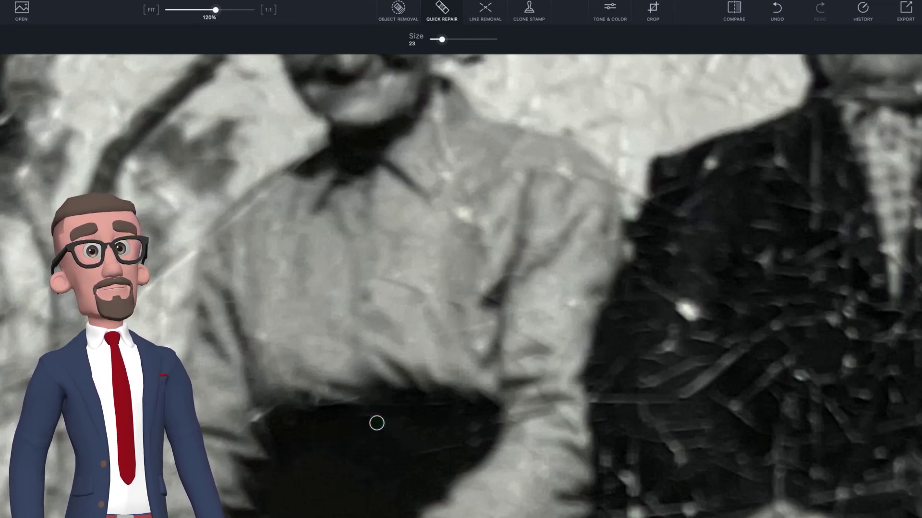
- Scroll down to the hands and brush away scratches on the belt and the skirt below the hand
{"action": "scroll", "coordinate": [378, 436], "scroll_direction": "down", "scroll_amount": 5}
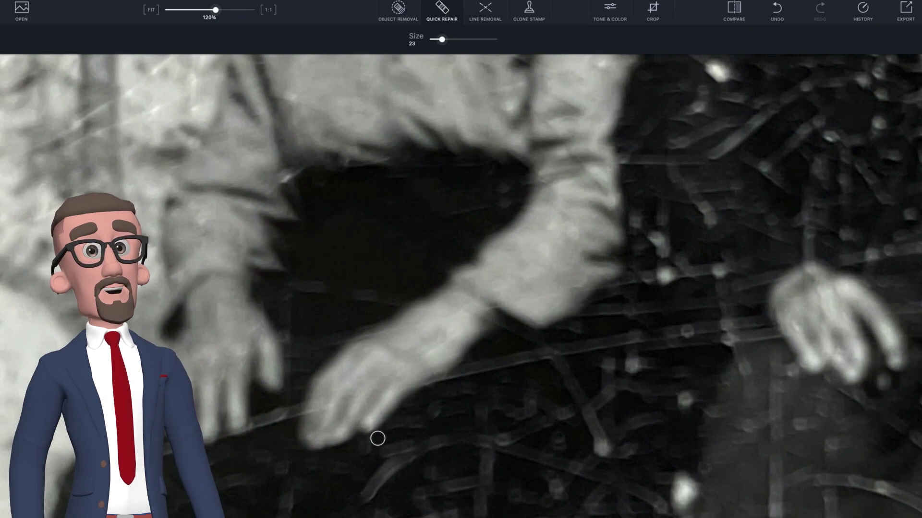
{"action": "scroll", "coordinate": [409, 460], "scroll_direction": "down", "scroll_amount": 1}
{"action": "mouse_move", "coordinate": [363, 465]}
{"action": "left_mouse_down"}
{"action": "mouse_move", "coordinate": [410, 422]}
{"action": "mouse_move", "coordinate": [459, 407]}
{"action": "left_mouse_up"}
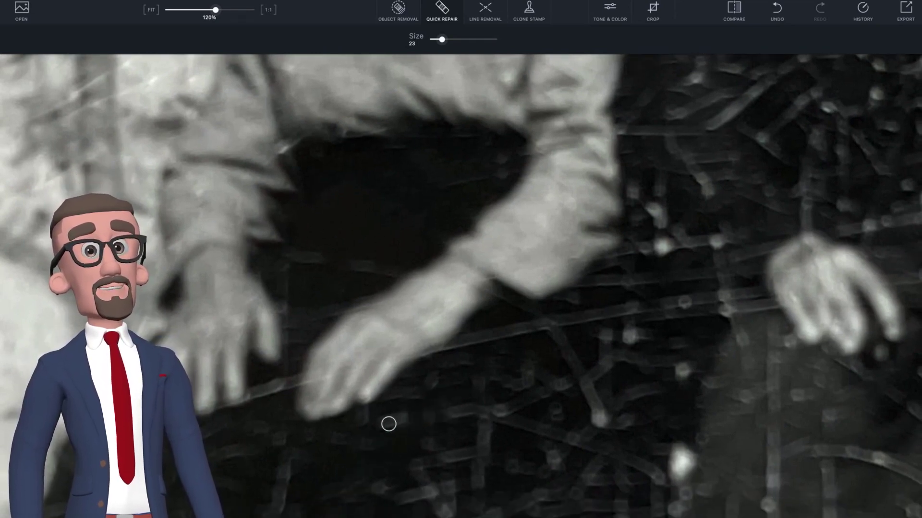
{"action": "mouse_move", "coordinate": [389, 424]}
{"action": "left_mouse_down"}
{"action": "mouse_move", "coordinate": [498, 405]}
{"action": "mouse_move", "coordinate": [426, 410]}
{"action": "left_mouse_up"}
{"action": "left_click_drag", "start_coordinate": [486, 408], "coordinate": [438, 411]}
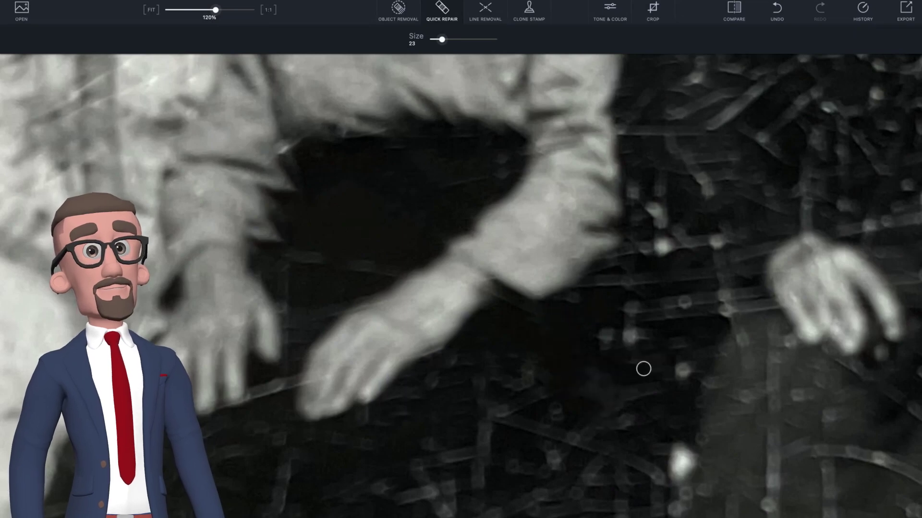
- Clean the scratches across the man's hat crown and along both sides of the brim
{"action": "scroll", "coordinate": [642, 368], "scroll_direction": "up", "scroll_amount": 10}
{"action": "scroll", "coordinate": [642, 376], "scroll_direction": "up", "scroll_amount": 2}
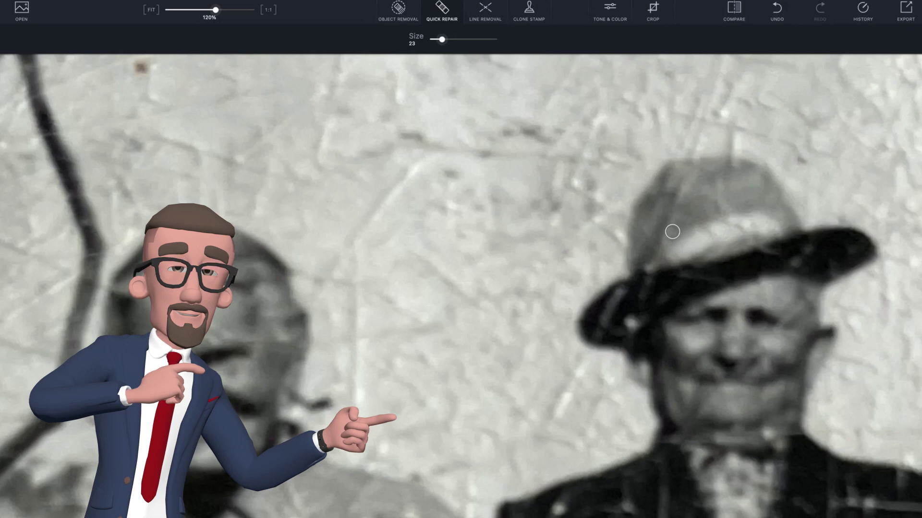
{"action": "mouse_move", "coordinate": [669, 233]}
{"action": "left_mouse_down"}
{"action": "mouse_move", "coordinate": [681, 200]}
{"action": "mouse_move", "coordinate": [651, 233]}
{"action": "mouse_move", "coordinate": [668, 199]}
{"action": "left_mouse_up"}
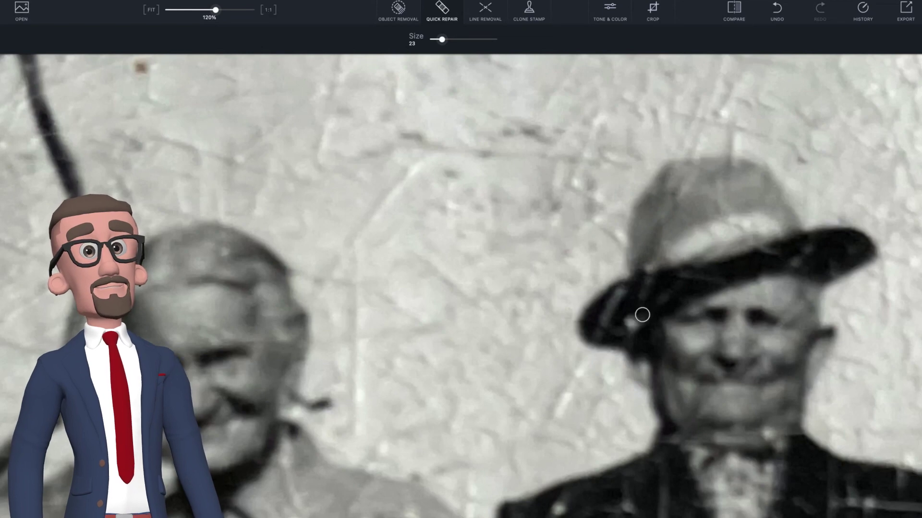
{"action": "mouse_move", "coordinate": [624, 293]}
{"action": "left_mouse_down"}
{"action": "mouse_move", "coordinate": [600, 334]}
{"action": "mouse_move", "coordinate": [599, 315]}
{"action": "mouse_move", "coordinate": [620, 295]}
{"action": "mouse_move", "coordinate": [595, 330]}
{"action": "left_mouse_up"}
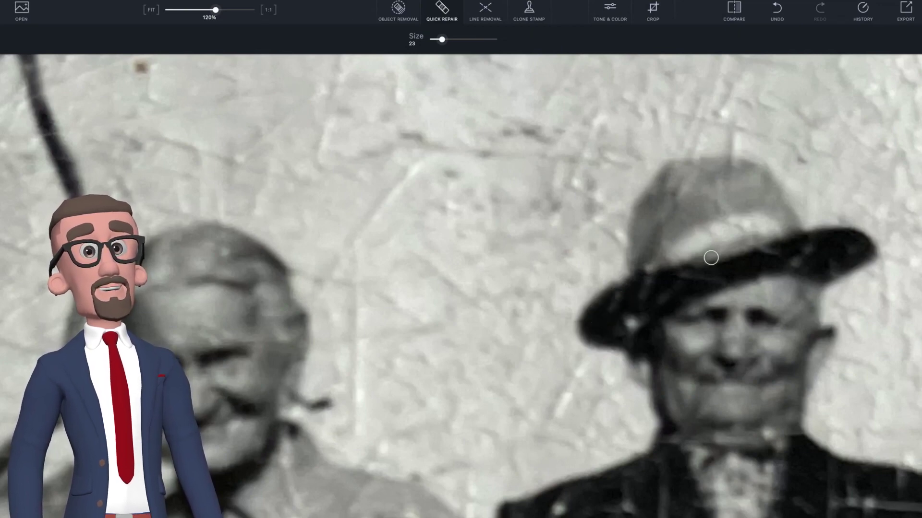
{"action": "left_click_drag", "start_coordinate": [619, 296], "coordinate": [611, 334]}
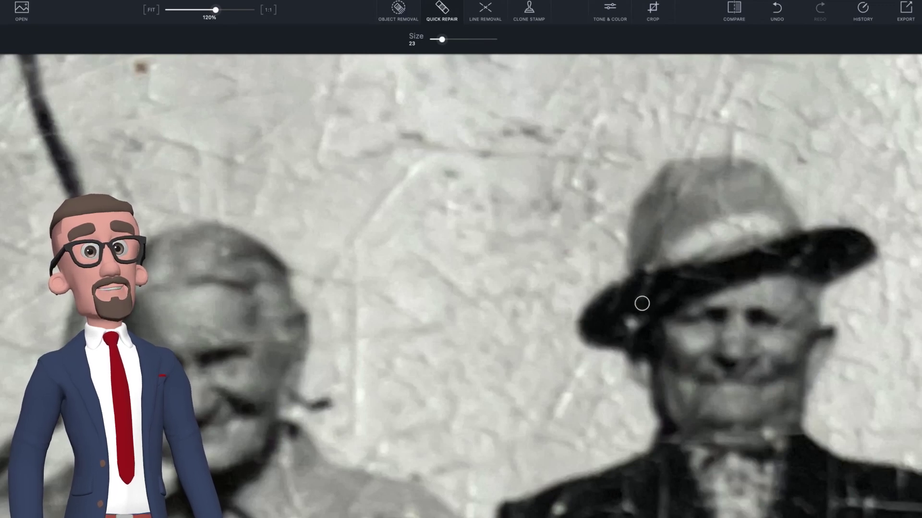
{"action": "left_click_drag", "start_coordinate": [642, 303], "coordinate": [645, 280]}
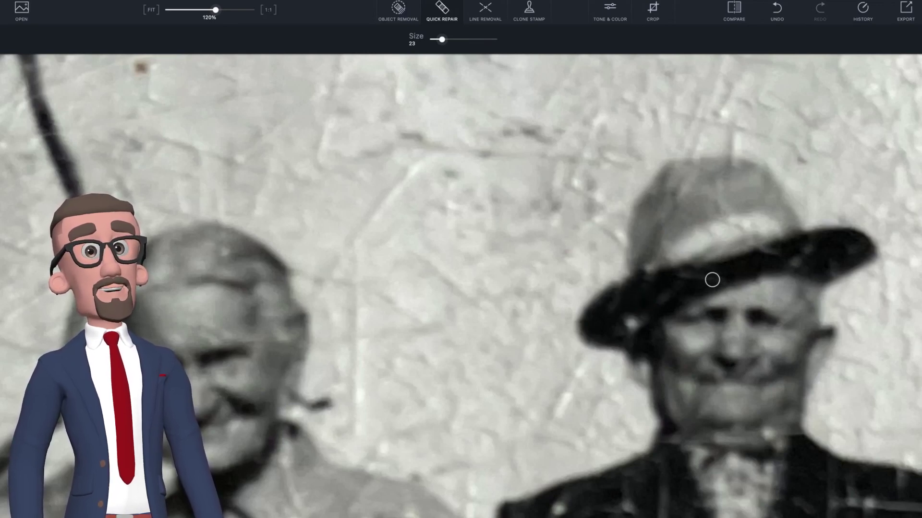
{"action": "mouse_move", "coordinate": [735, 274]}
{"action": "left_mouse_down"}
{"action": "mouse_move", "coordinate": [678, 275]}
{"action": "mouse_move", "coordinate": [665, 301]}
{"action": "mouse_move", "coordinate": [686, 271]}
{"action": "left_mouse_up"}
{"action": "mouse_move", "coordinate": [786, 246]}
{"action": "left_mouse_down"}
{"action": "mouse_move", "coordinate": [793, 263]}
{"action": "mouse_move", "coordinate": [820, 245]}
{"action": "mouse_move", "coordinate": [779, 257]}
{"action": "mouse_move", "coordinate": [806, 255]}
{"action": "mouse_move", "coordinate": [833, 263]}
{"action": "left_mouse_up"}
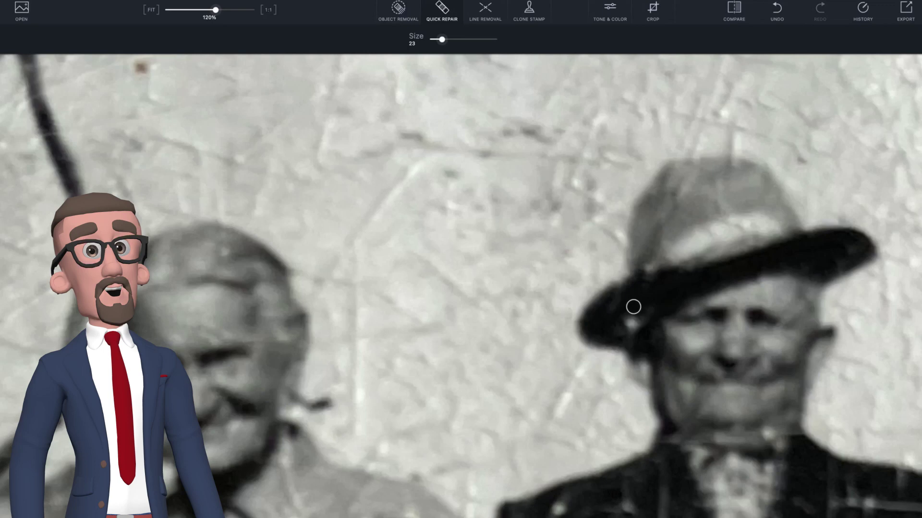
{"action": "mouse_move", "coordinate": [633, 307]}
{"action": "left_mouse_down"}
{"action": "mouse_move", "coordinate": [627, 296]}
{"action": "mouse_move", "coordinate": [606, 304]}
{"action": "left_mouse_up"}
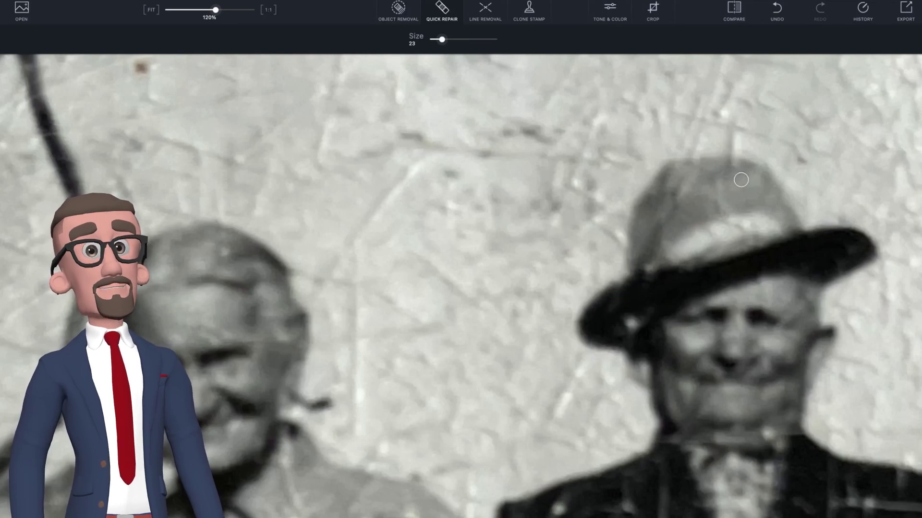
{"action": "mouse_move", "coordinate": [720, 180]}
{"action": "left_mouse_down"}
{"action": "mouse_move", "coordinate": [723, 211]}
{"action": "mouse_move", "coordinate": [705, 194]}
{"action": "mouse_move", "coordinate": [735, 204]}
{"action": "left_mouse_up"}
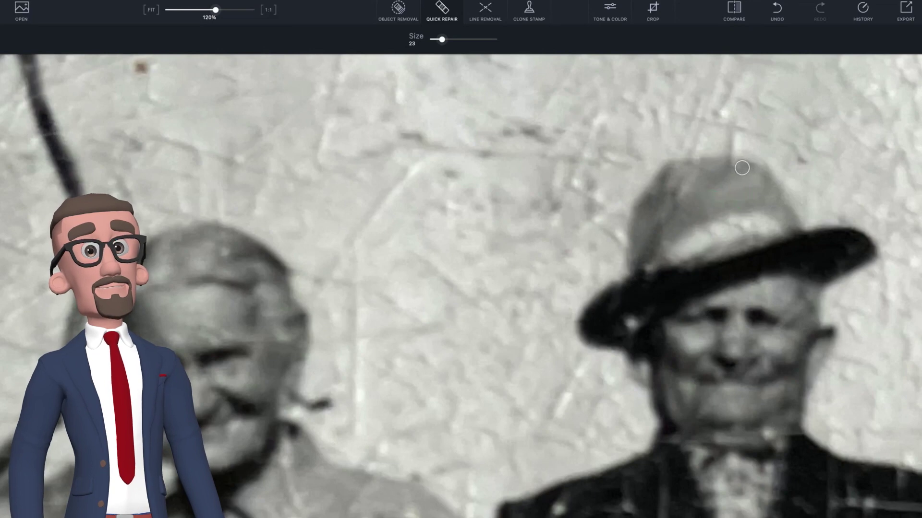
{"action": "left_click_drag", "start_coordinate": [742, 168], "coordinate": [730, 165]}
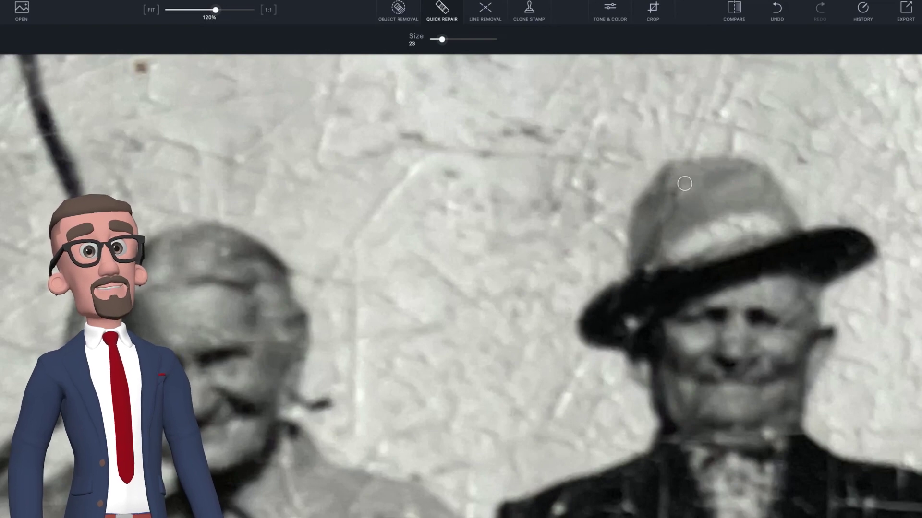
{"action": "left_click", "coordinate": [683, 197]}
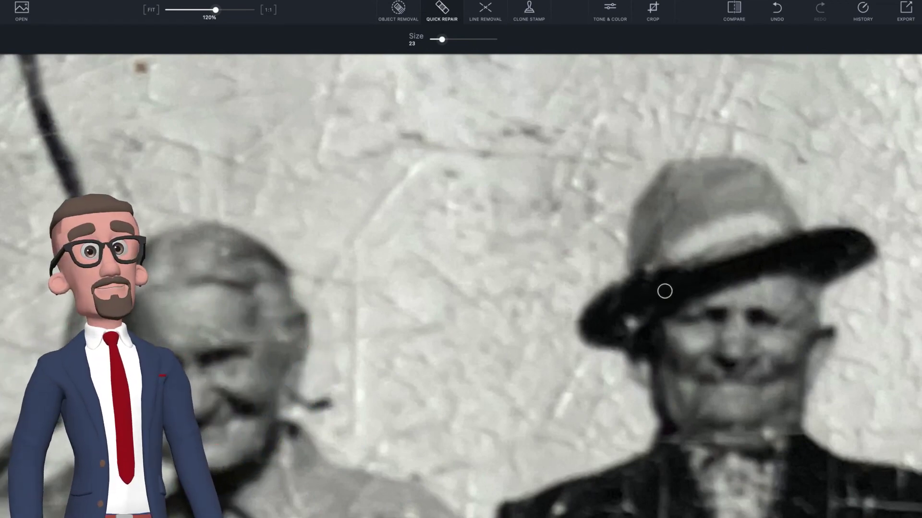
{"action": "left_click_drag", "start_coordinate": [616, 302], "coordinate": [752, 254]}
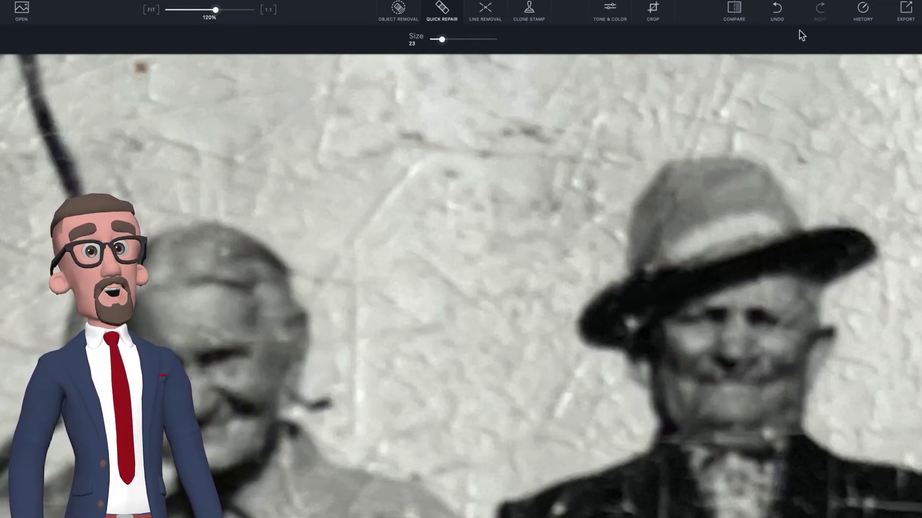
- Toggle Compare to check the repaired hat brim against the original
{"action": "left_click", "coordinate": [733, 15]}
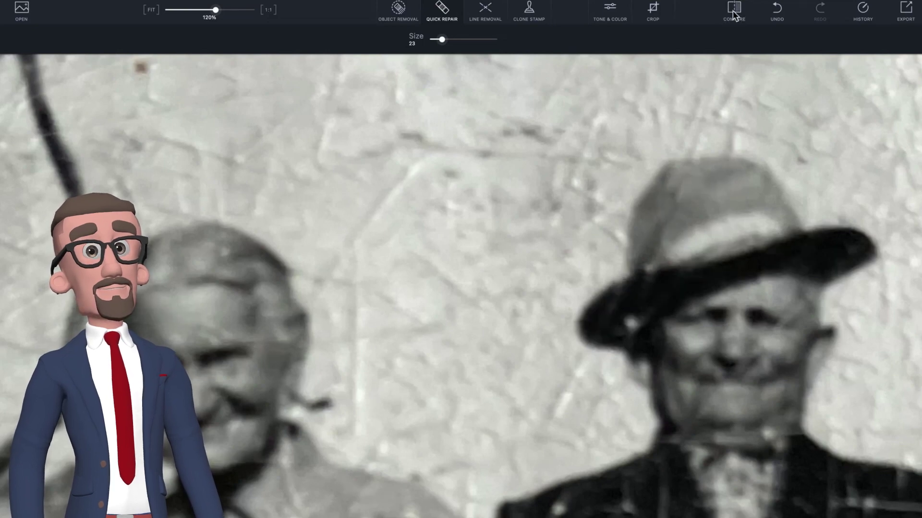
{"action": "left_click", "coordinate": [733, 14]}
{"action": "left_click", "coordinate": [733, 14]}
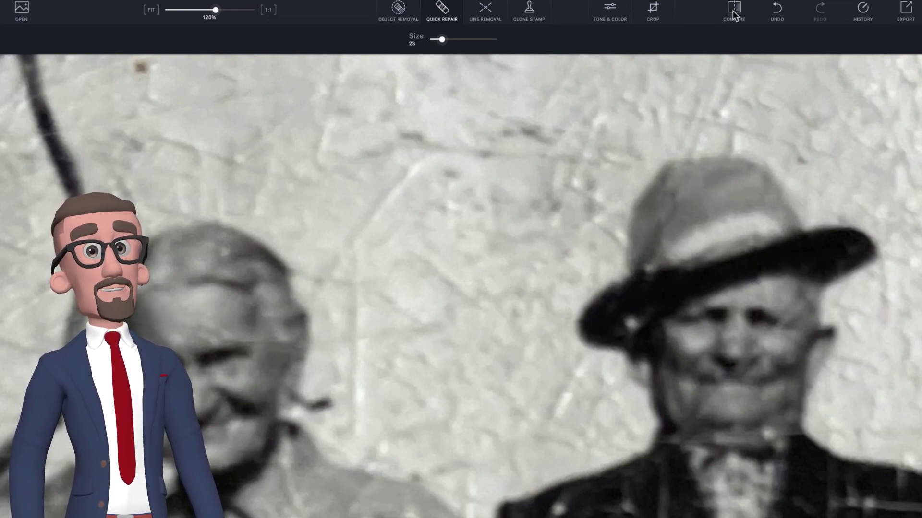
{"action": "left_click", "coordinate": [733, 15]}
{"action": "left_click", "coordinate": [733, 14]}
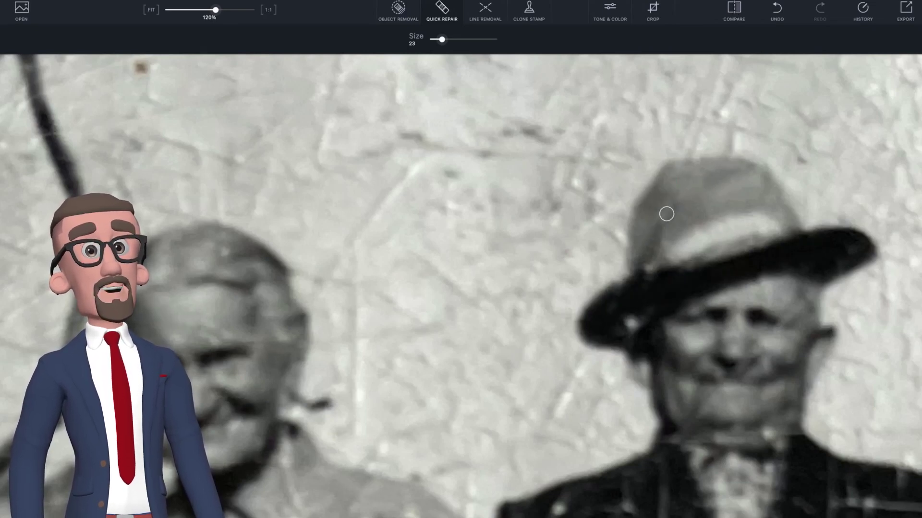
- Try a repair on the face below the brim, undo it, and reduce the brush to 17
{"action": "scroll", "coordinate": [672, 220], "scroll_direction": "down", "scroll_amount": 3}
{"action": "scroll", "coordinate": [672, 221], "scroll_direction": "right", "scroll_amount": 5}
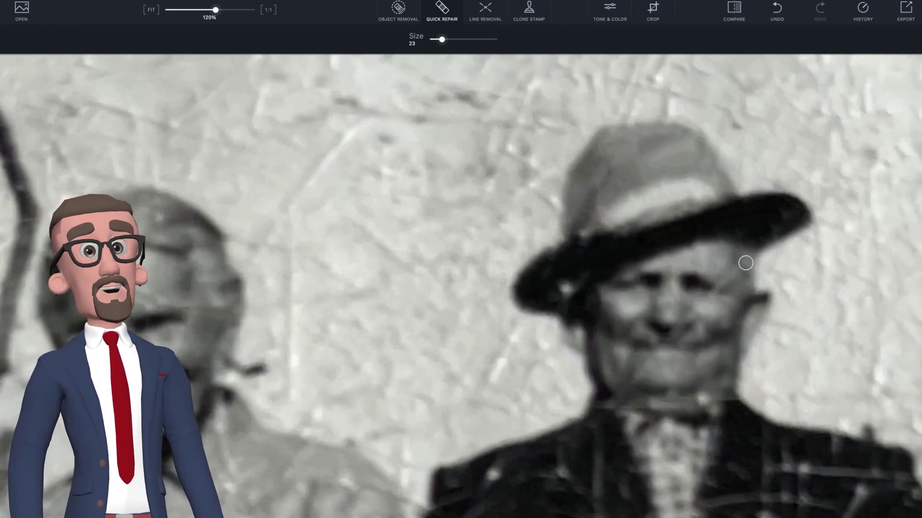
{"action": "left_click", "coordinate": [735, 273]}
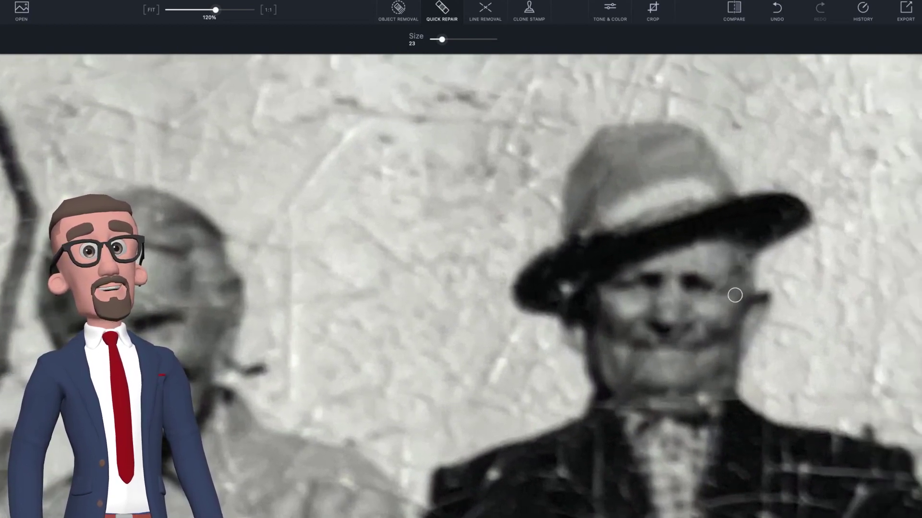
{"action": "key", "text": "ctrl+z"}
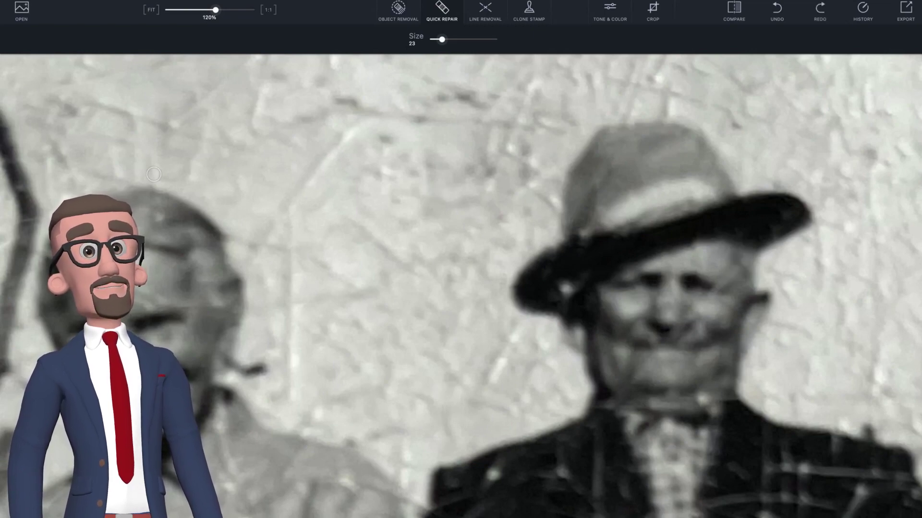
{"action": "left_click_drag", "start_coordinate": [443, 39], "coordinate": [439, 39]}
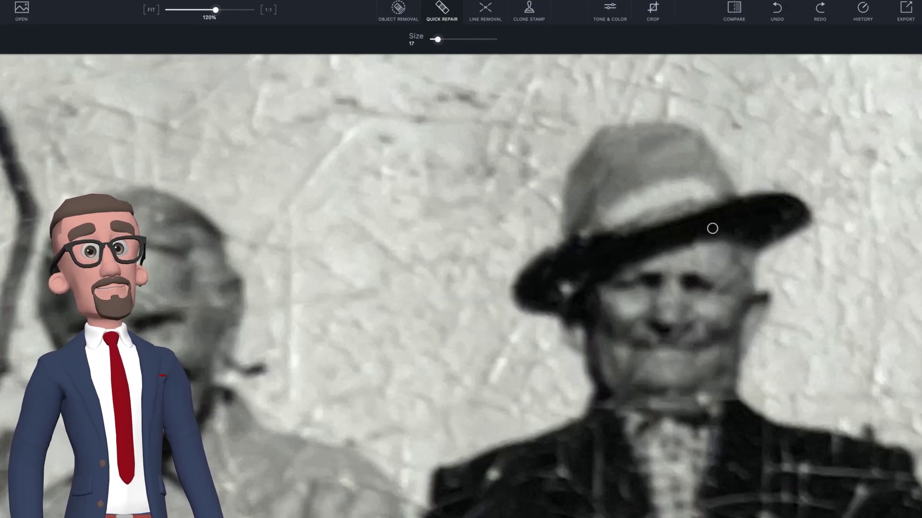
- Repair the spot near the ear and the ear-to-brim scratch, undoing the chin attempts
{"action": "left_click", "coordinate": [729, 288]}
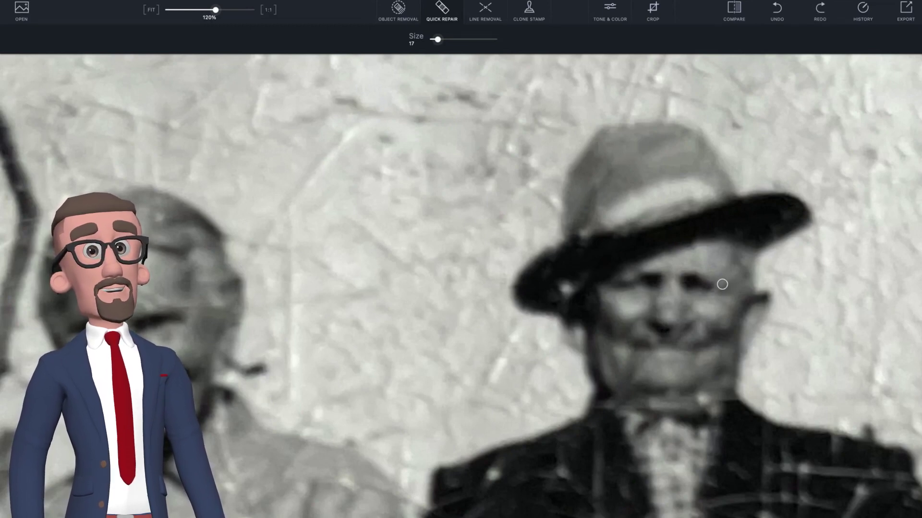
{"action": "left_click_drag", "start_coordinate": [722, 282], "coordinate": [752, 255]}
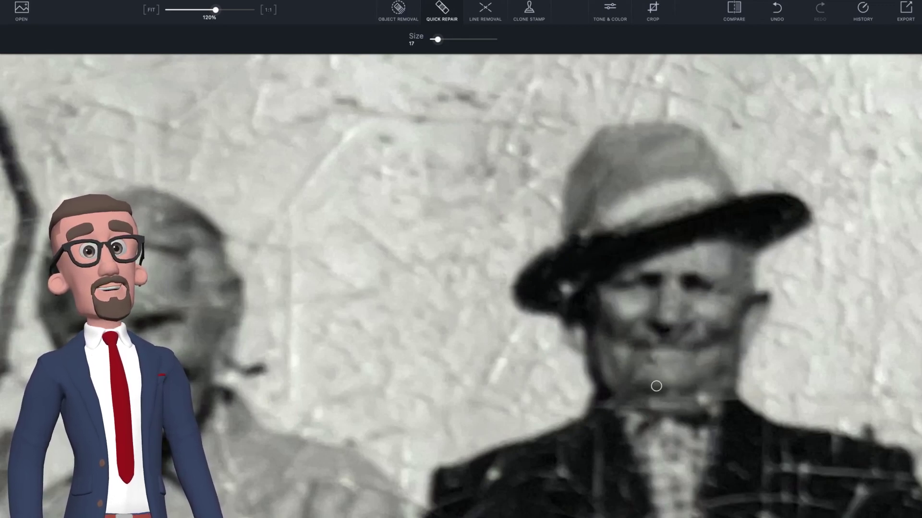
{"action": "key", "text": "ctrl+z"}
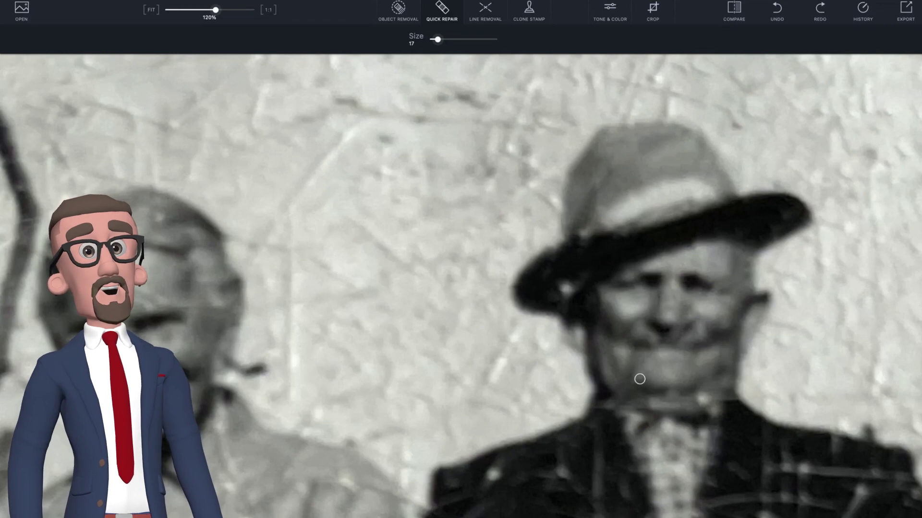
{"action": "left_click", "coordinate": [640, 379]}
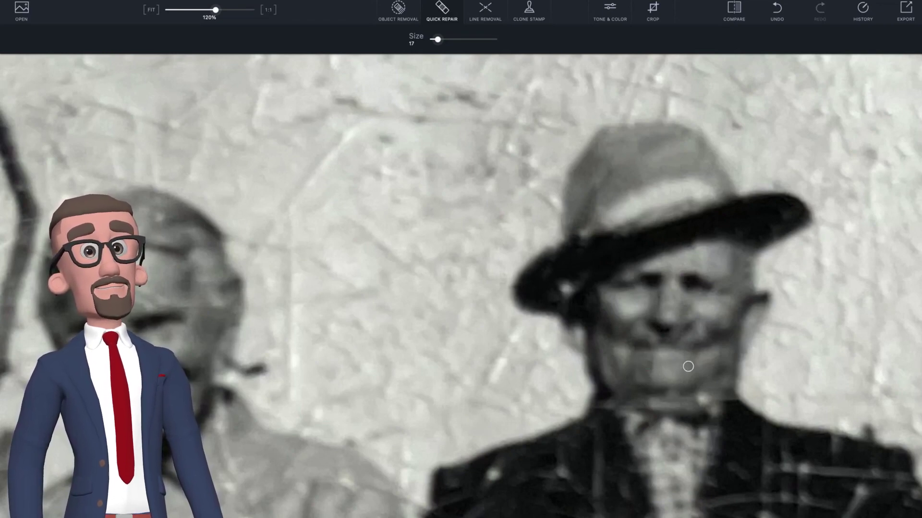
{"action": "key", "text": "ctrl+z"}
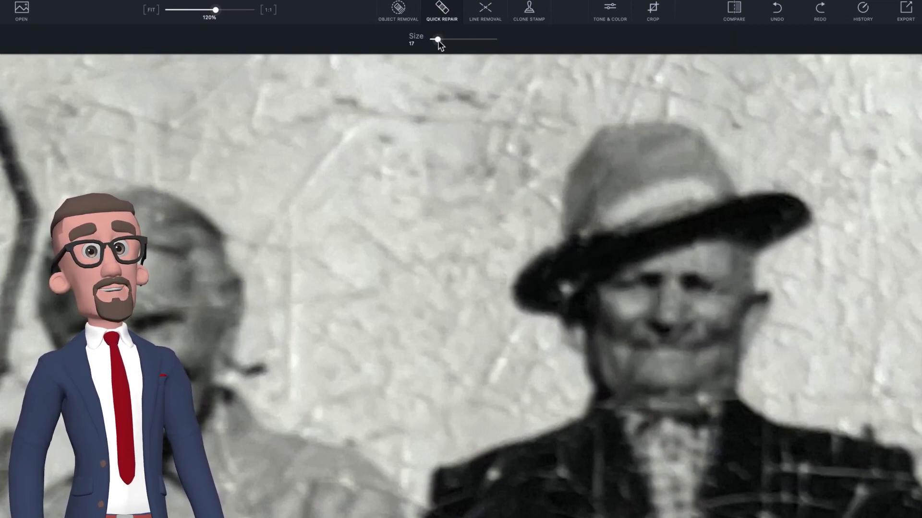
- Enlarge the brush to 30, undo a chin dab, and compare the photo with the original
{"action": "left_click_drag", "start_coordinate": [438, 40], "coordinate": [445, 41]}
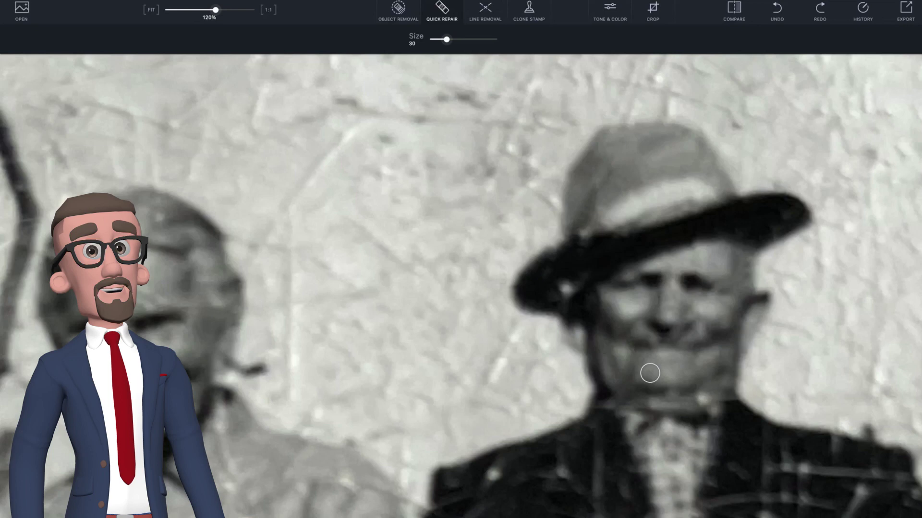
{"action": "left_click", "coordinate": [646, 373]}
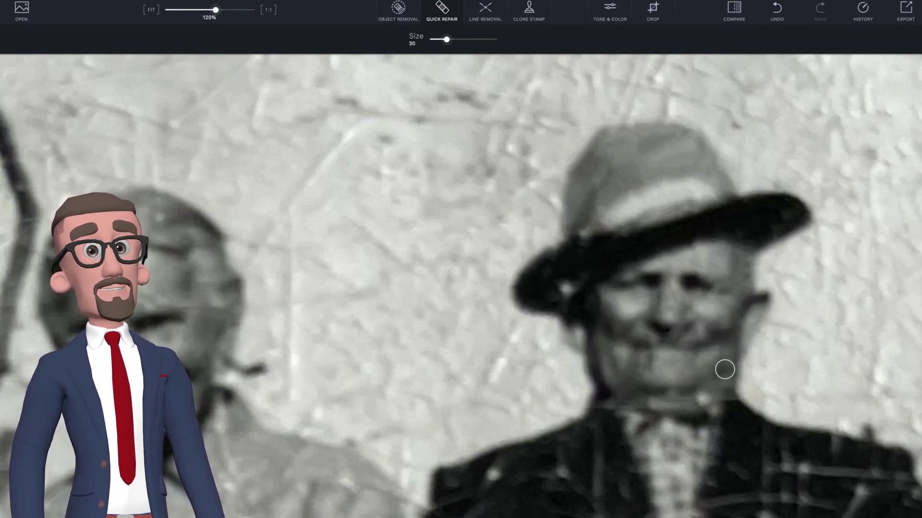
{"action": "key", "text": "ctrl+z"}
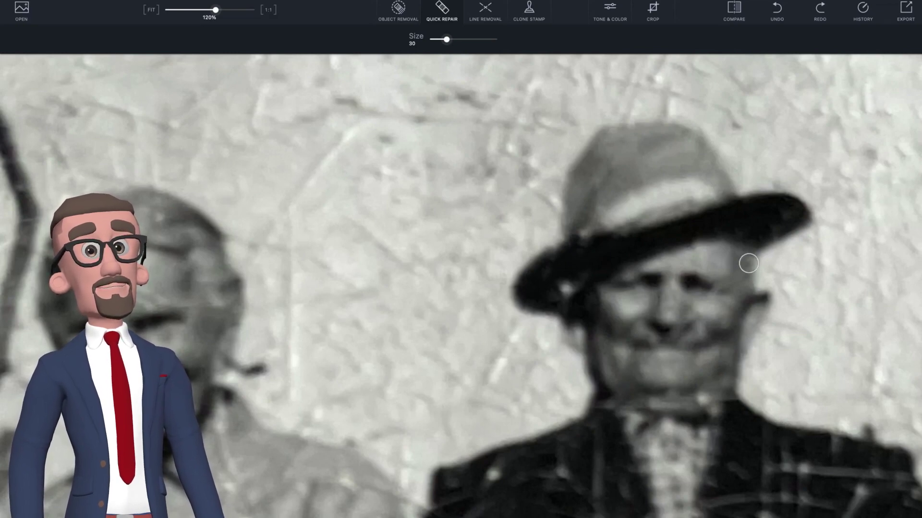
{"action": "left_click", "coordinate": [733, 15]}
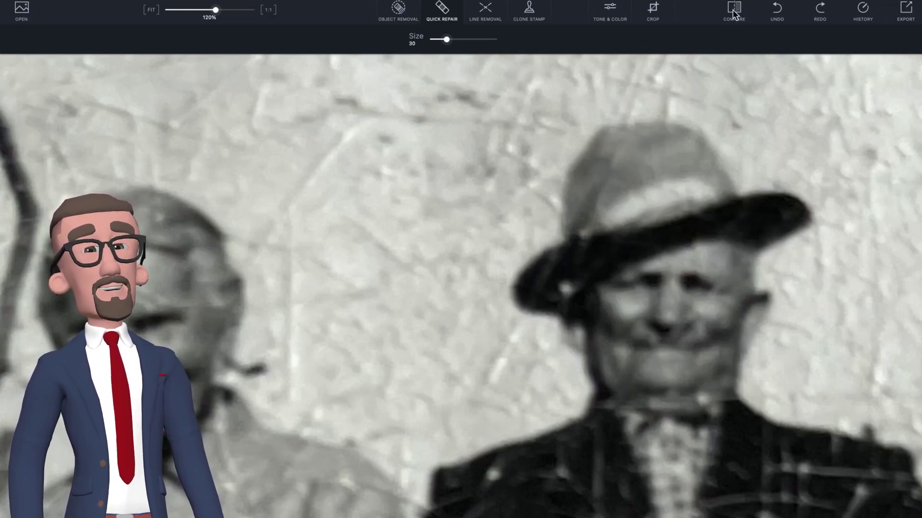
{"action": "left_click", "coordinate": [734, 15]}
{"action": "left_click", "coordinate": [733, 14]}
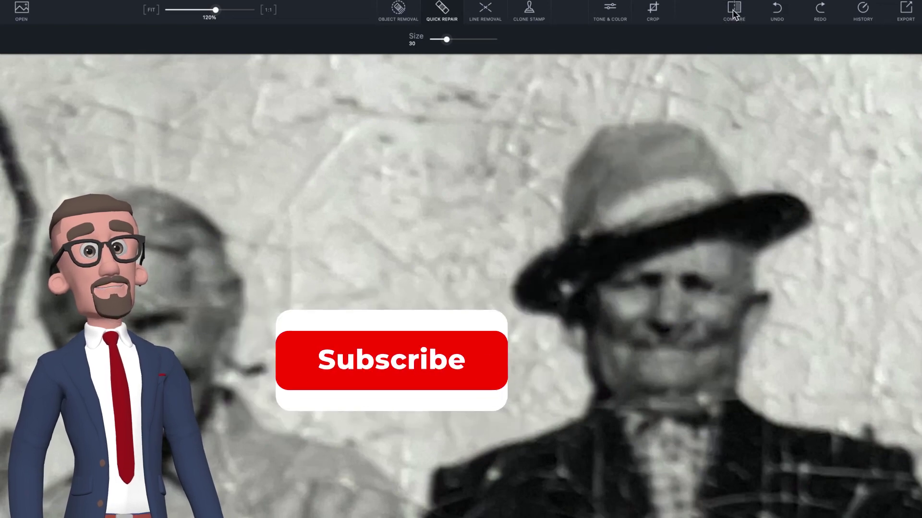
{"action": "left_click", "coordinate": [733, 14]}
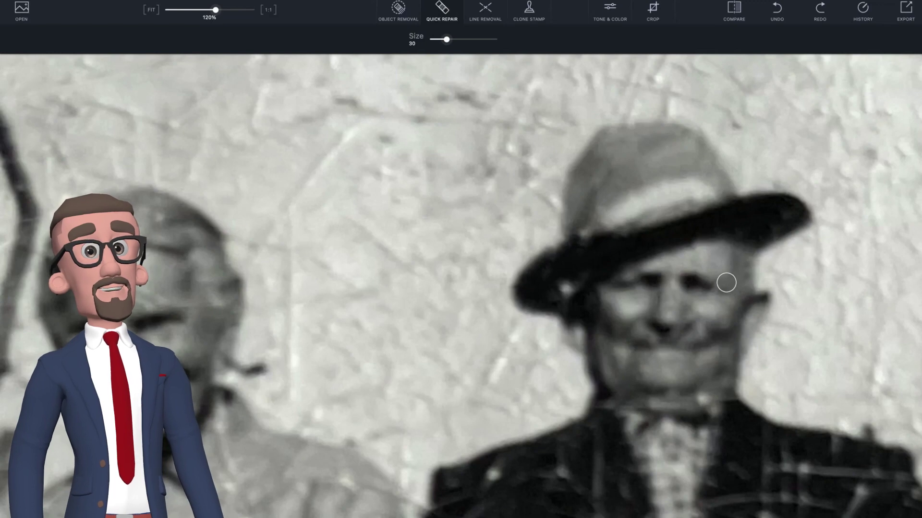
- Brush out the scratch on the man's cheek, then view the whole photo at 100%
{"action": "mouse_move", "coordinate": [726, 282]}
{"action": "left_mouse_down"}
{"action": "mouse_move", "coordinate": [726, 323]}
{"action": "mouse_move", "coordinate": [718, 308]}
{"action": "left_mouse_up"}
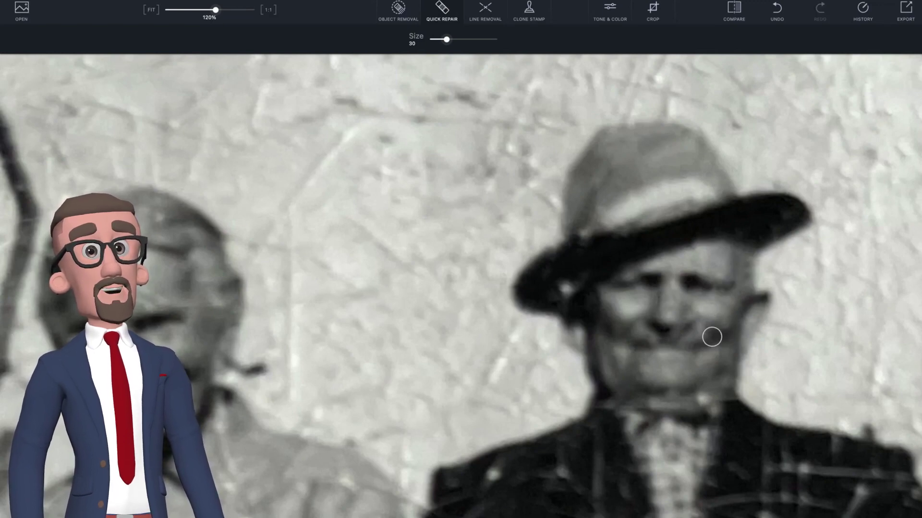
{"action": "key", "text": "ctrl+minus"}
{"action": "left_click", "coordinate": [494, 287]}
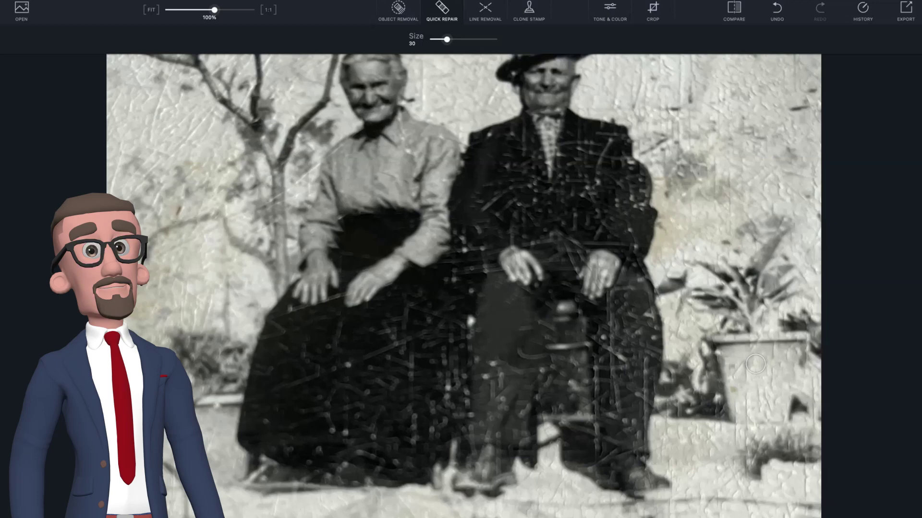
- Clean the flower pot scratches and dab a scratch on the man's dark trousers
{"action": "mouse_move", "coordinate": [755, 364]}
{"action": "left_mouse_down"}
{"action": "mouse_move", "coordinate": [743, 370]}
{"action": "mouse_move", "coordinate": [792, 354]}
{"action": "mouse_move", "coordinate": [777, 359]}
{"action": "left_mouse_up"}
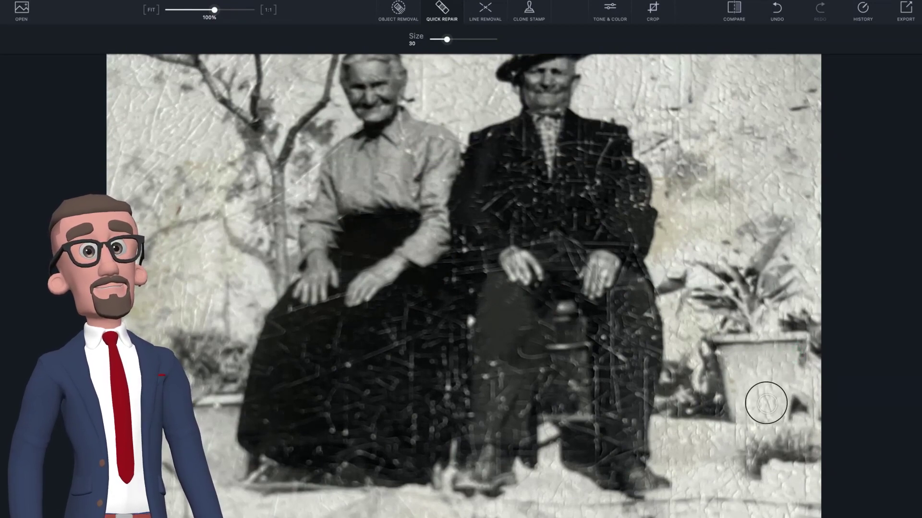
{"action": "mouse_move", "coordinate": [764, 402]}
{"action": "left_mouse_down"}
{"action": "mouse_move", "coordinate": [761, 391]}
{"action": "mouse_move", "coordinate": [737, 416]}
{"action": "mouse_move", "coordinate": [752, 401]}
{"action": "mouse_move", "coordinate": [751, 411]}
{"action": "mouse_move", "coordinate": [734, 370]}
{"action": "mouse_move", "coordinate": [743, 395]}
{"action": "mouse_move", "coordinate": [732, 374]}
{"action": "mouse_move", "coordinate": [737, 387]}
{"action": "left_mouse_up"}
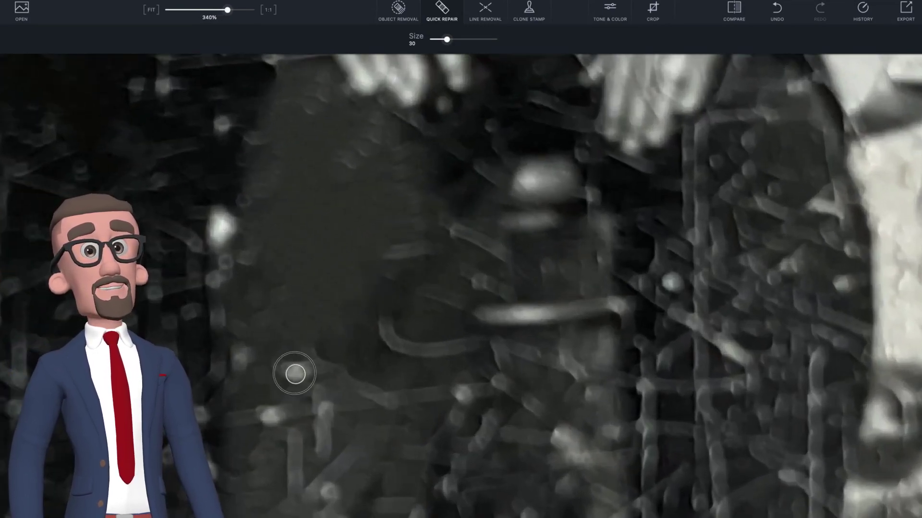
{"action": "left_click", "coordinate": [276, 361]}
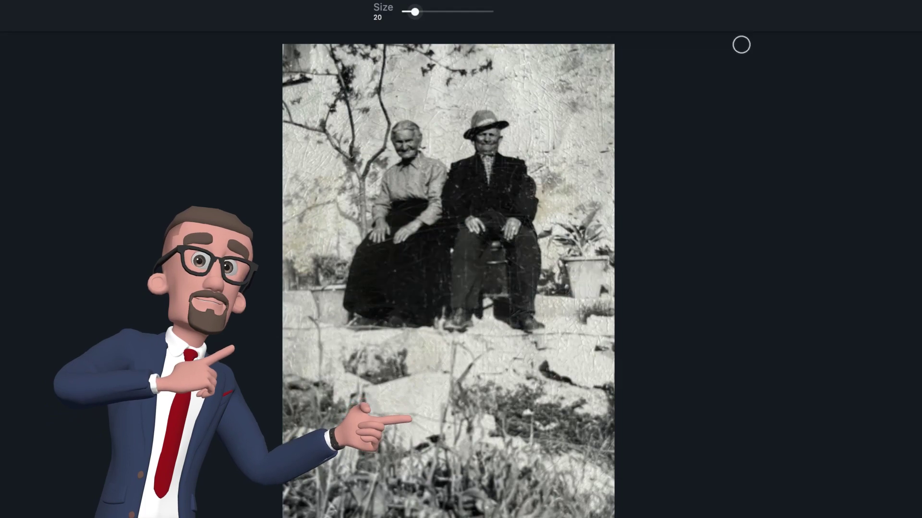
- Scroll up the palette.fm page to bring the loaded couple photo and filter previews into view
{"action": "scroll", "coordinate": [508, 261], "scroll_direction": "up", "scroll_amount": 3}
{"action": "scroll", "coordinate": [510, 262], "scroll_direction": "up", "scroll_amount": 5}
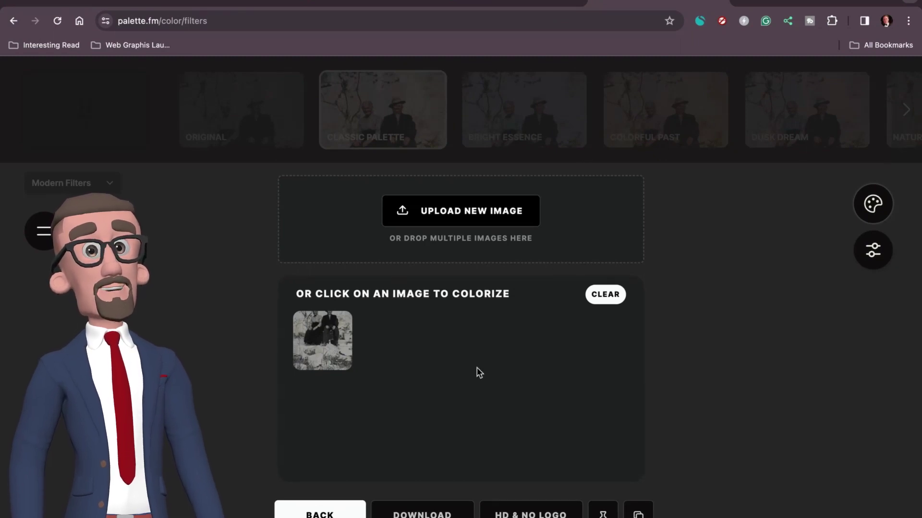
- Colorize the photo, compare the original, then try Classic Palette, Bright Essence, Colorful Past, Dusk Dream, Nature's Palette, Human Hue
{"action": "left_click", "coordinate": [331, 344]}
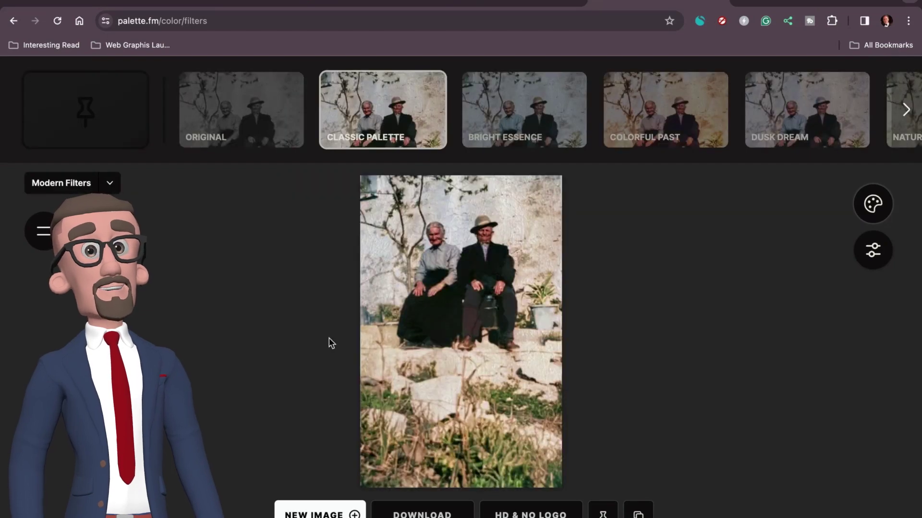
{"action": "left_click", "coordinate": [246, 120]}
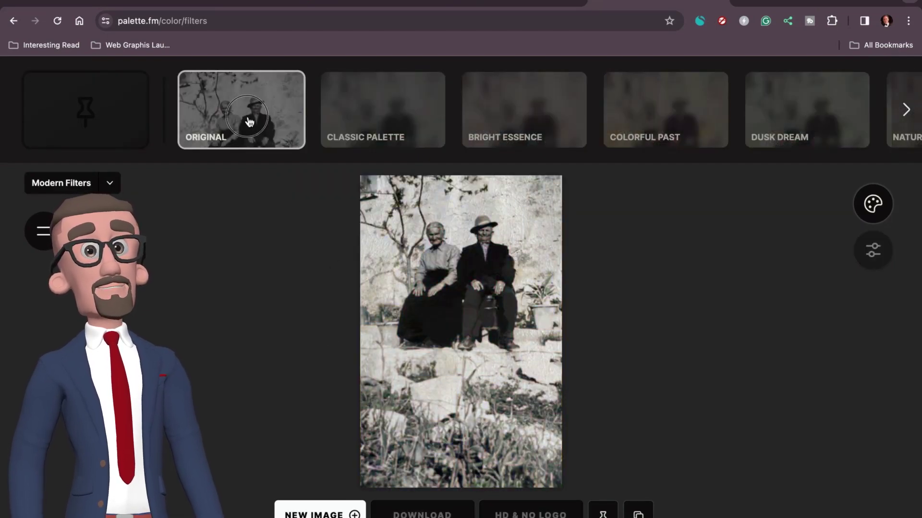
{"action": "left_click", "coordinate": [366, 111]}
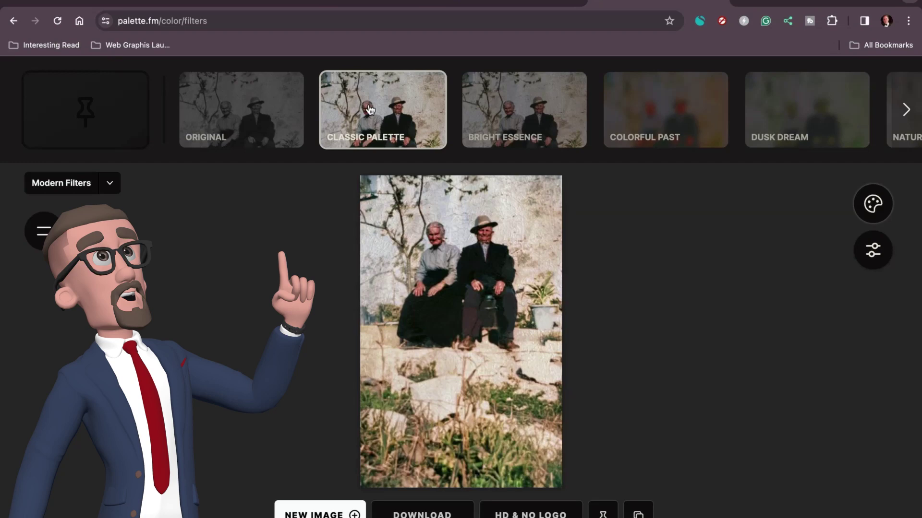
{"action": "left_click", "coordinate": [506, 116]}
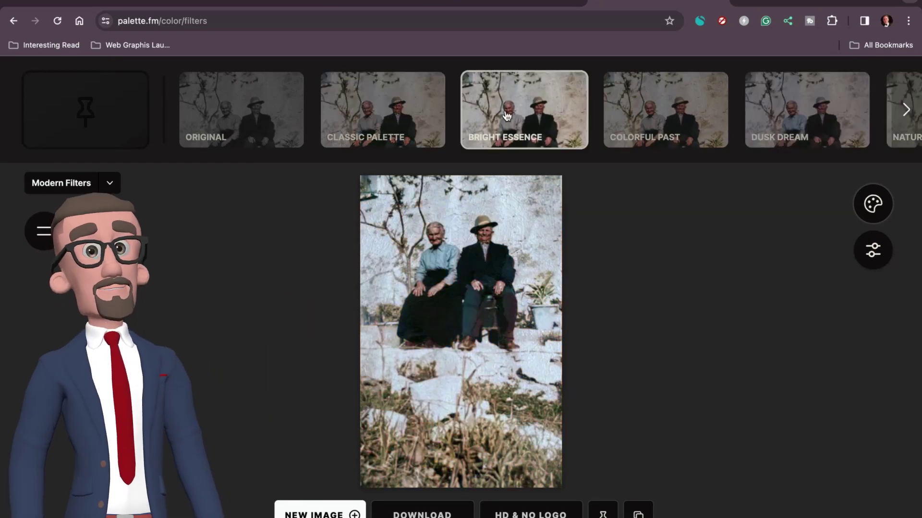
{"action": "left_click", "coordinate": [618, 115]}
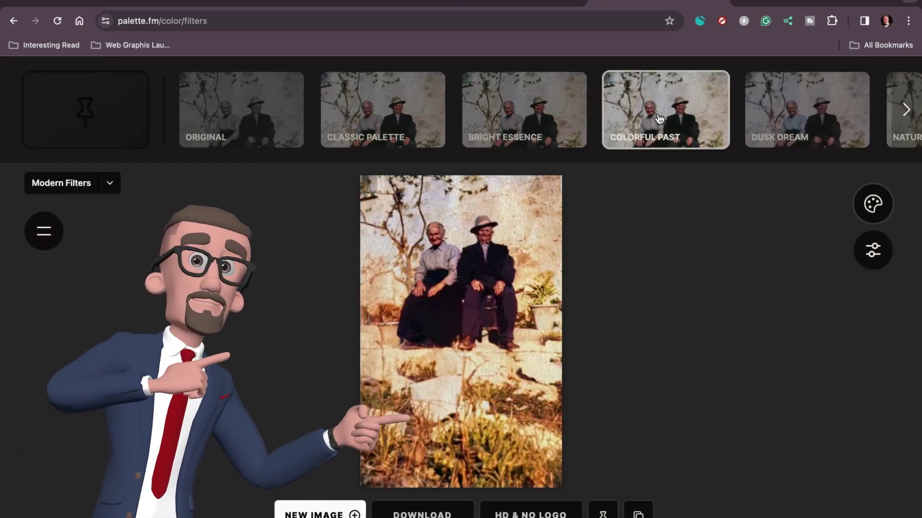
{"action": "left_click", "coordinate": [756, 124]}
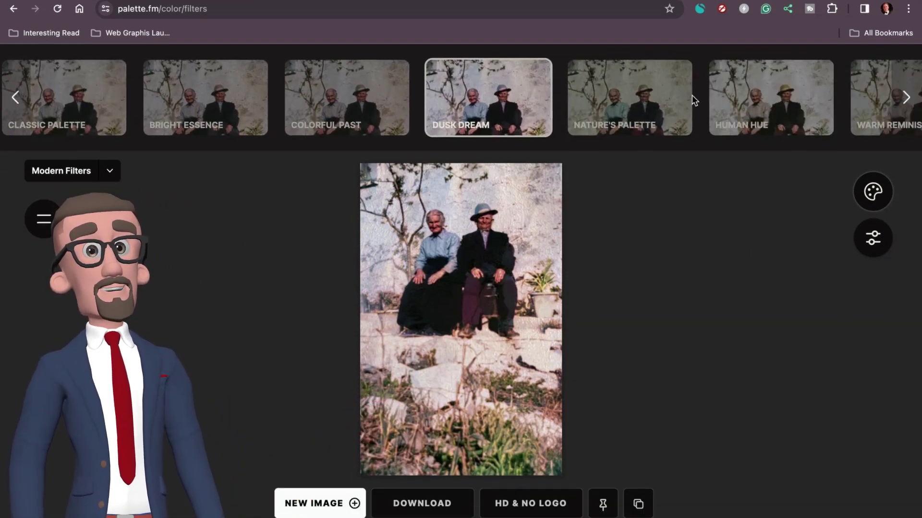
{"action": "left_click", "coordinate": [607, 96]}
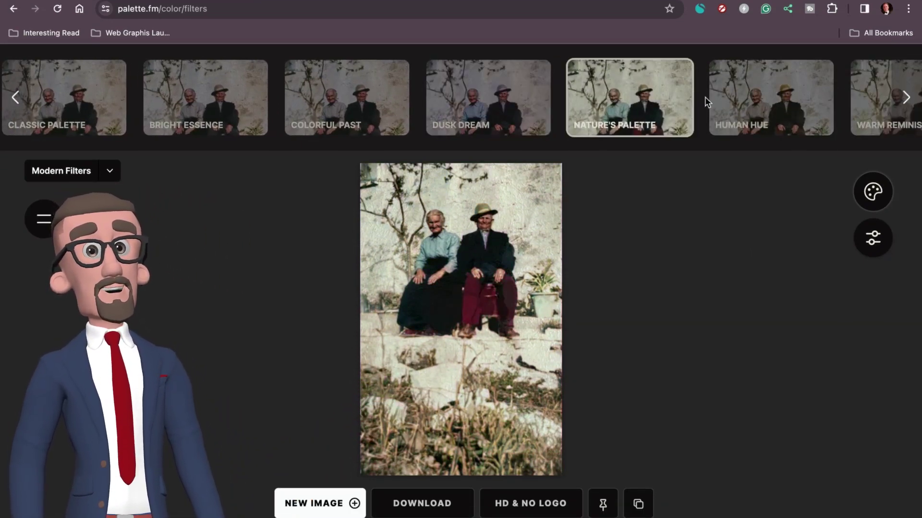
{"action": "left_click", "coordinate": [742, 99]}
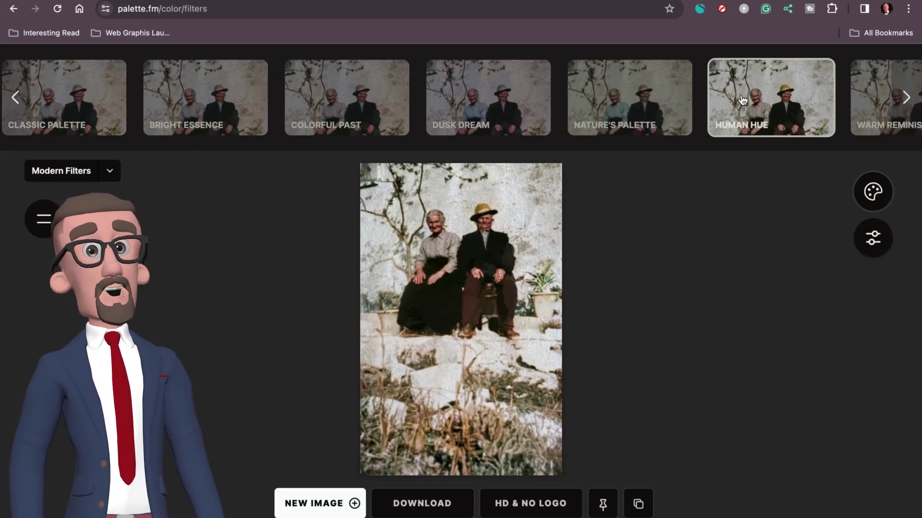
- On the next filter page, try Warm Reminisce, Grainy Cinema, Dusty Love, Polar Luster, Retro Citrus and Pastel Tint
{"action": "left_click", "coordinate": [906, 98]}
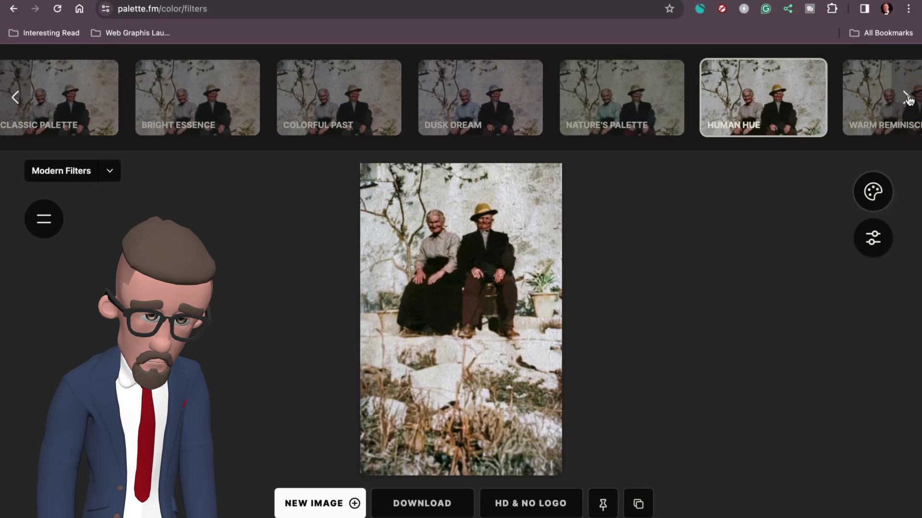
{"action": "left_click", "coordinate": [134, 107]}
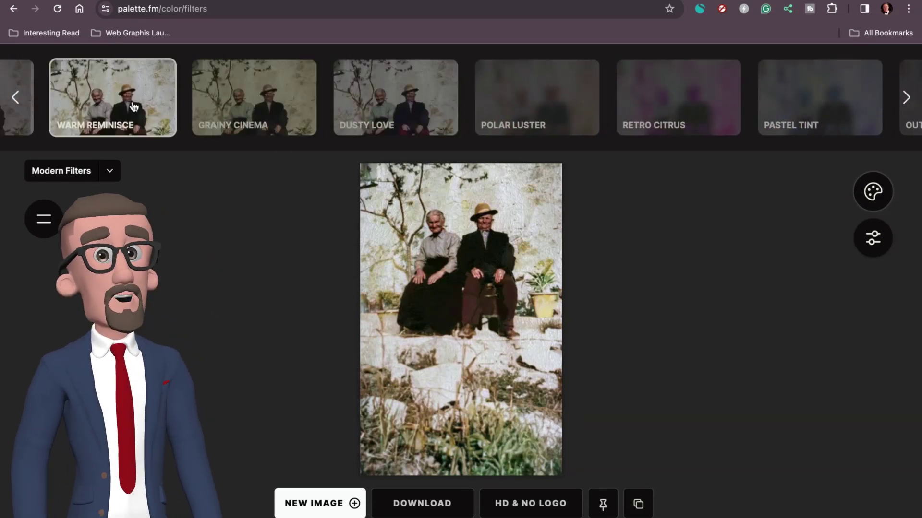
{"action": "left_click", "coordinate": [272, 107]}
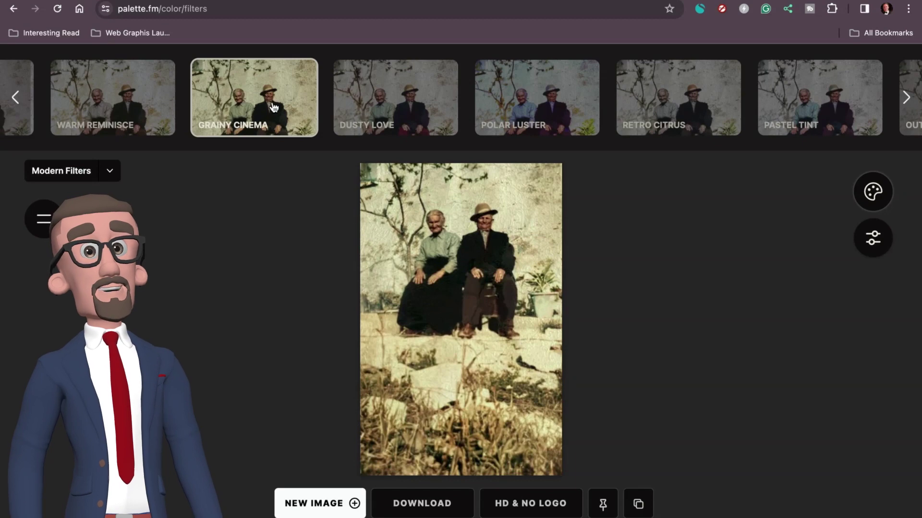
{"action": "left_click", "coordinate": [372, 108]}
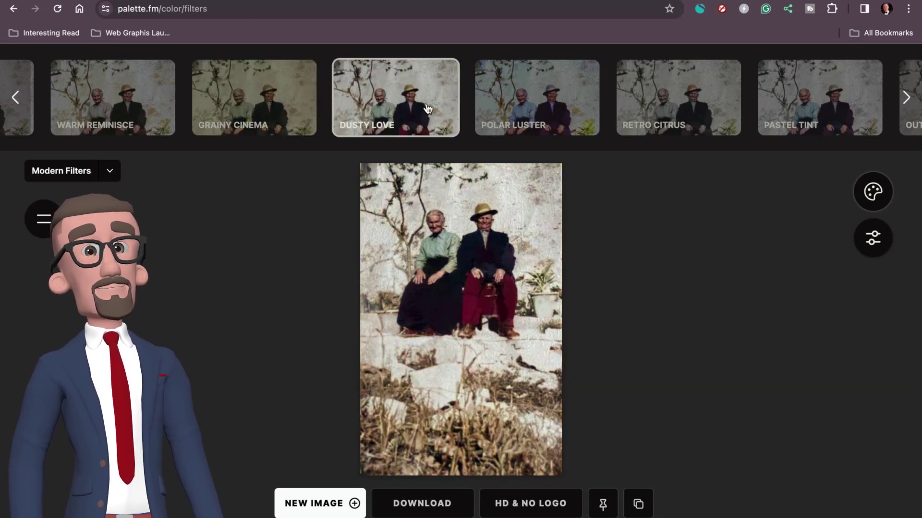
{"action": "left_click", "coordinate": [515, 108]}
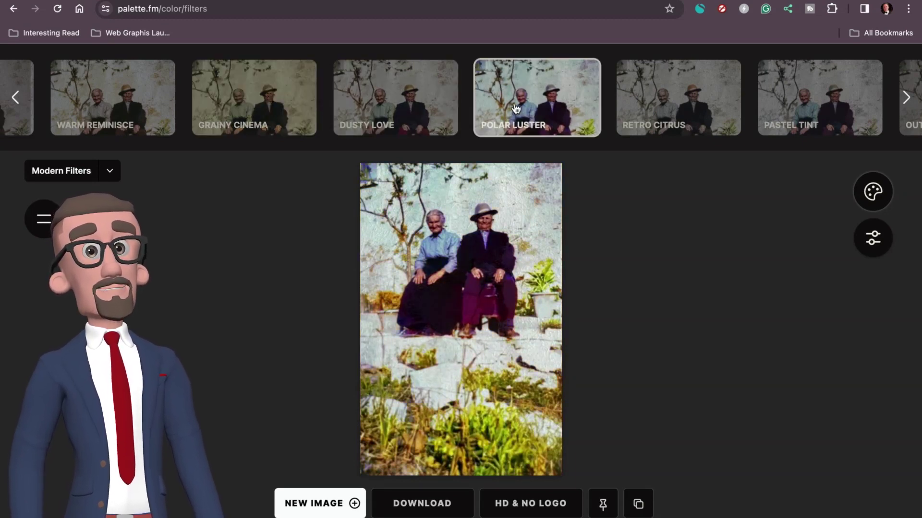
{"action": "left_click", "coordinate": [661, 106]}
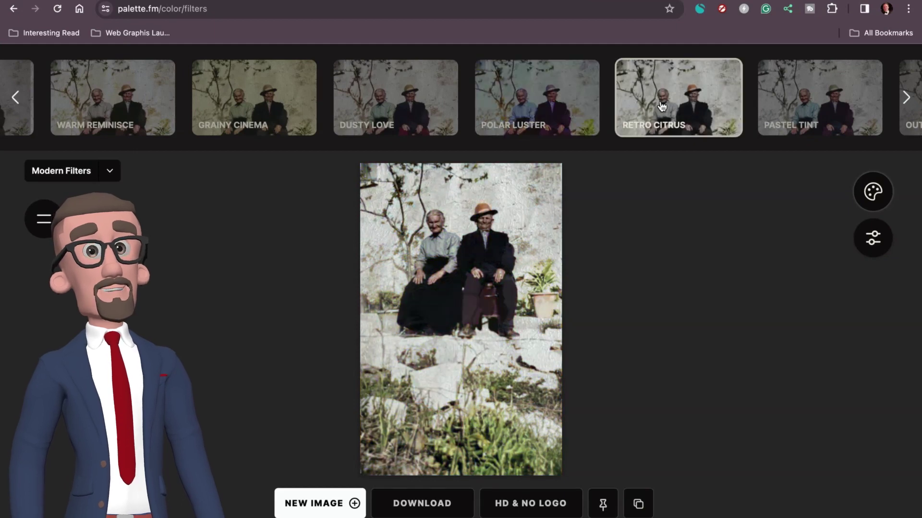
{"action": "left_click", "coordinate": [794, 109]}
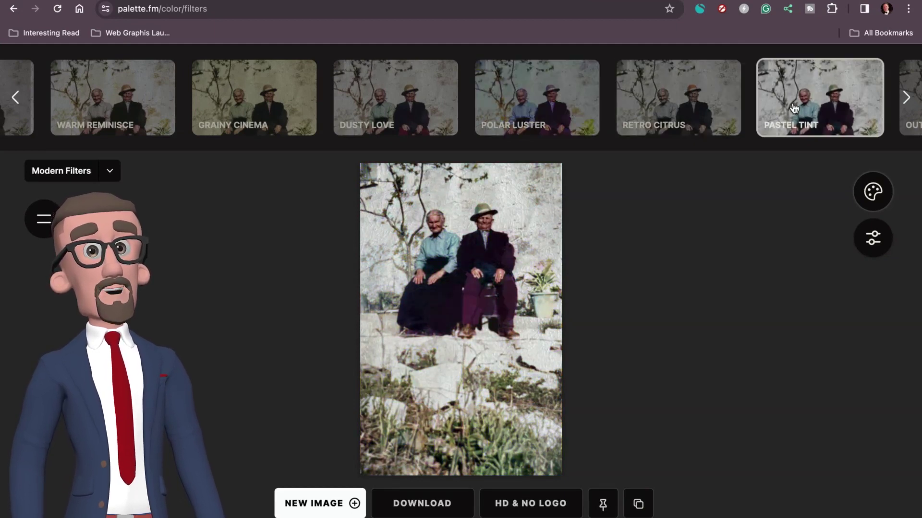
- On the following page, try Outdoor Blossom, Twilight Blush, Autumn Aura, Nostalgia Pop, Subtle Oak and Ocean Mood
{"action": "left_click", "coordinate": [909, 99]}
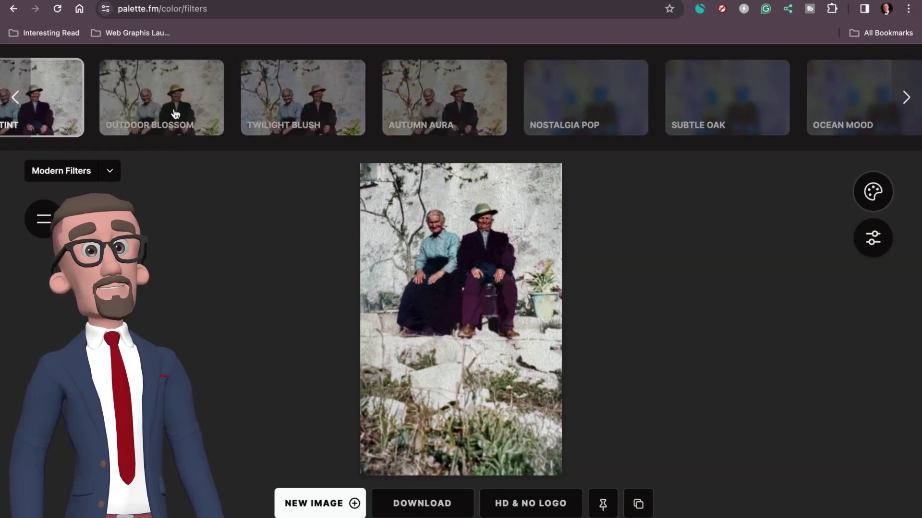
{"action": "left_click", "coordinate": [161, 111]}
{"action": "left_click", "coordinate": [277, 119]}
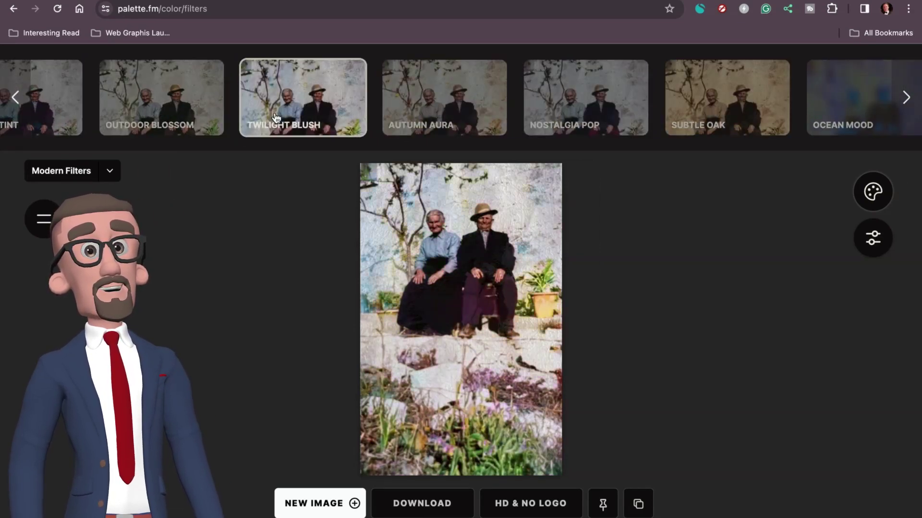
{"action": "left_click", "coordinate": [434, 102]}
{"action": "left_click", "coordinate": [565, 100]}
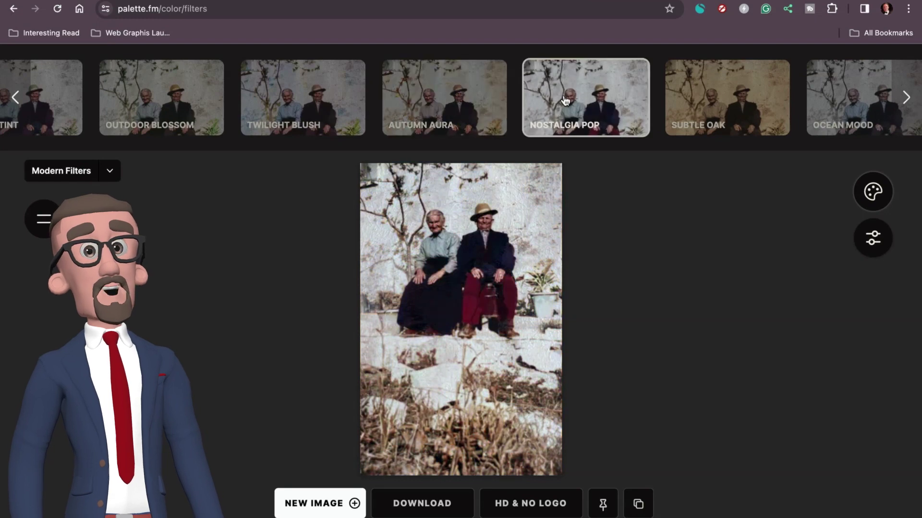
{"action": "left_click", "coordinate": [705, 101]}
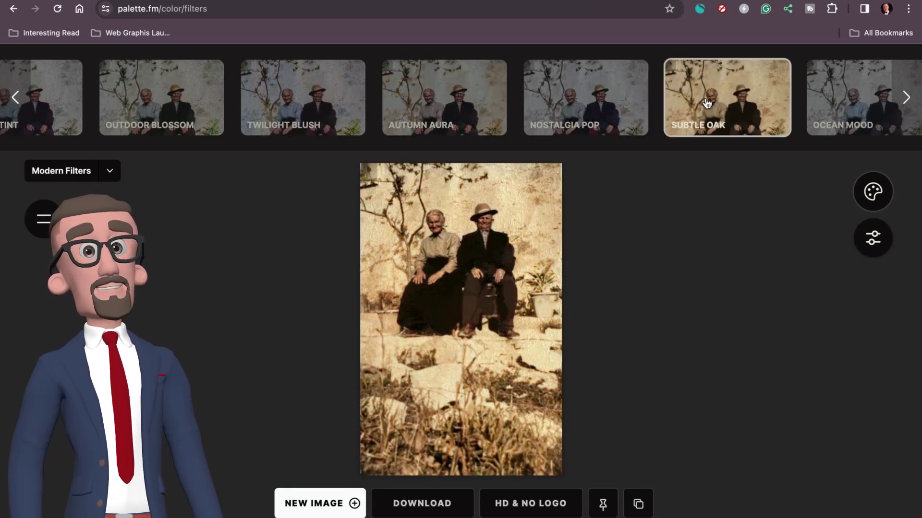
{"action": "left_click", "coordinate": [846, 121]}
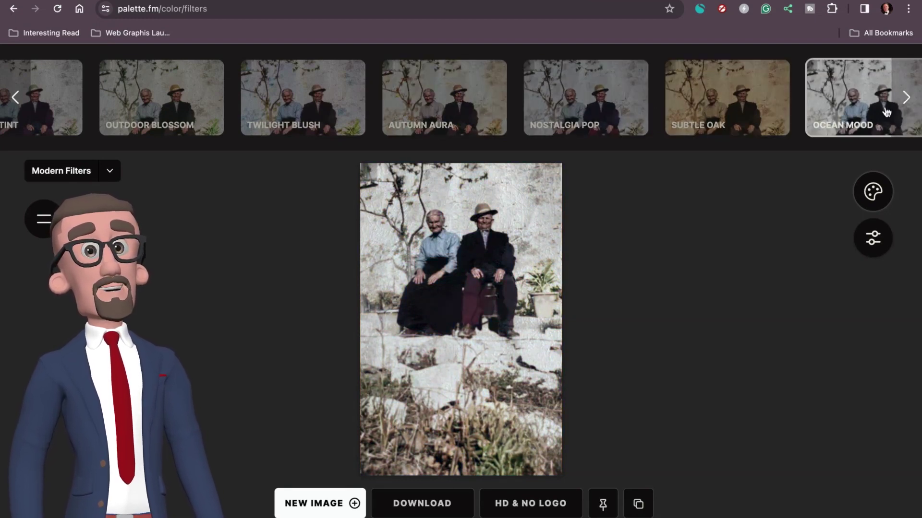
- Try Authentic Rustic, settle on Analog Wilderness, then page the carousel back toward the first filters
{"action": "left_click", "coordinate": [906, 98]}
{"action": "left_click", "coordinate": [725, 112]}
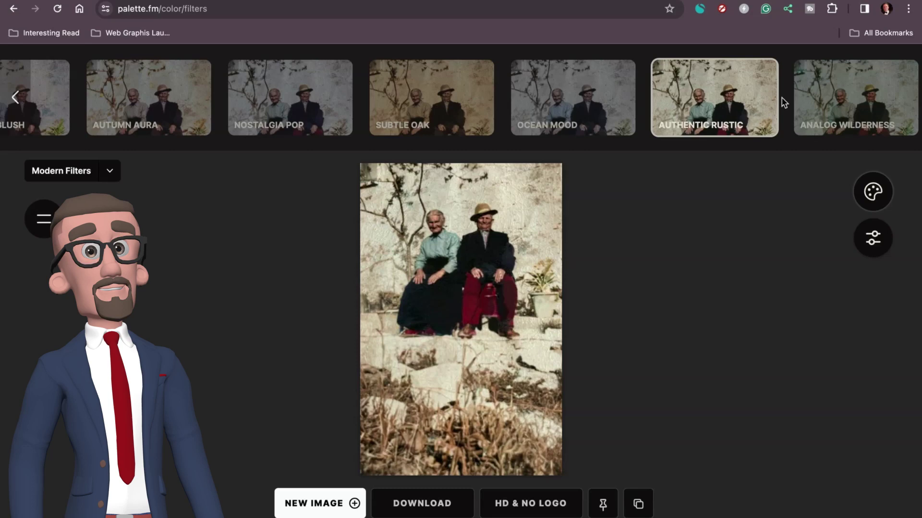
{"action": "left_click", "coordinate": [878, 102]}
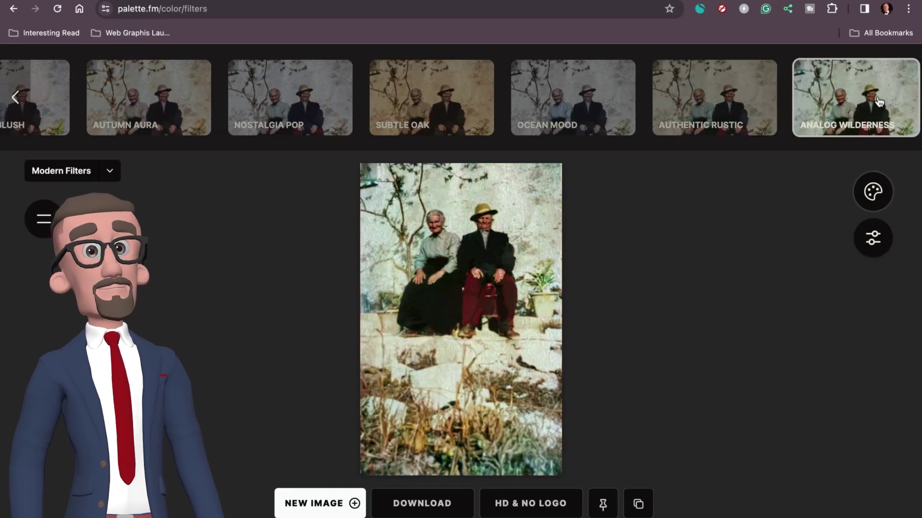
{"action": "left_click", "coordinate": [16, 98]}
{"action": "left_click", "coordinate": [15, 98]}
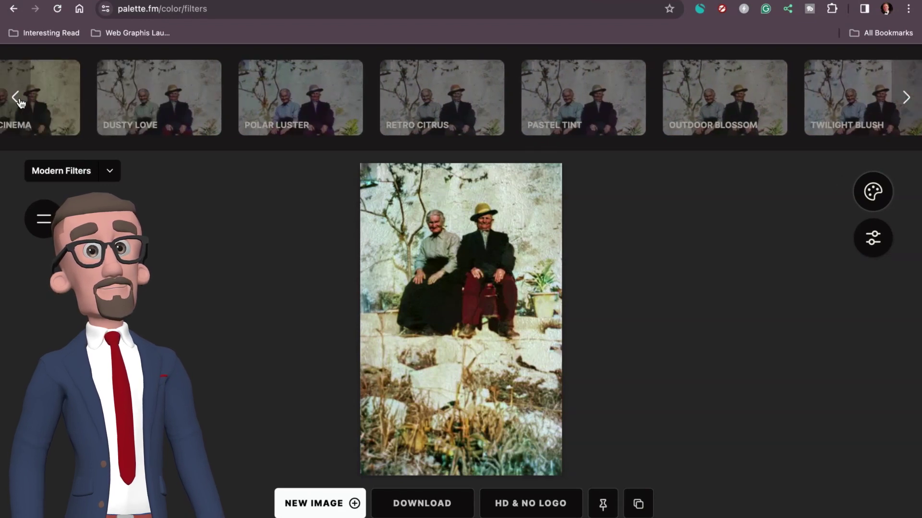
{"action": "left_click", "coordinate": [16, 97]}
- Apply Classic Palette, download the HD no-logo JPEG (6 MB), and reveal it in Finder
{"action": "left_click", "coordinate": [16, 97]}
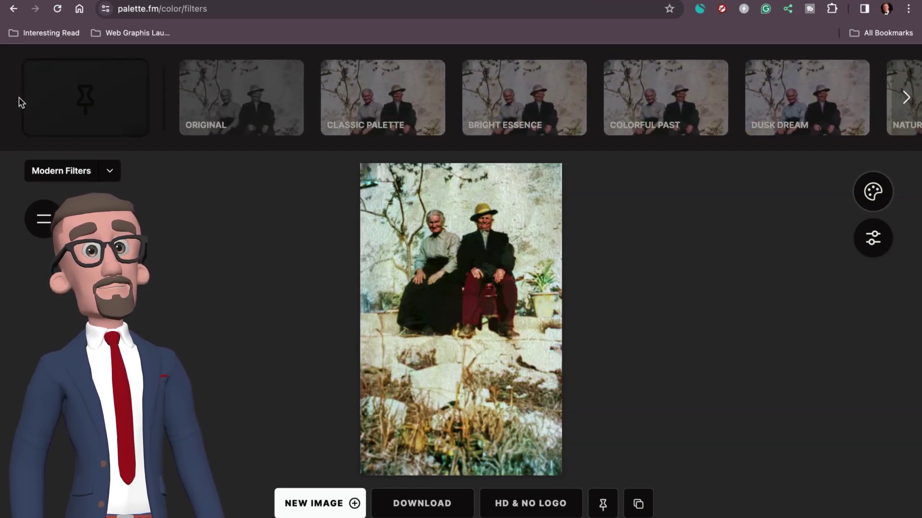
{"action": "left_click", "coordinate": [376, 93]}
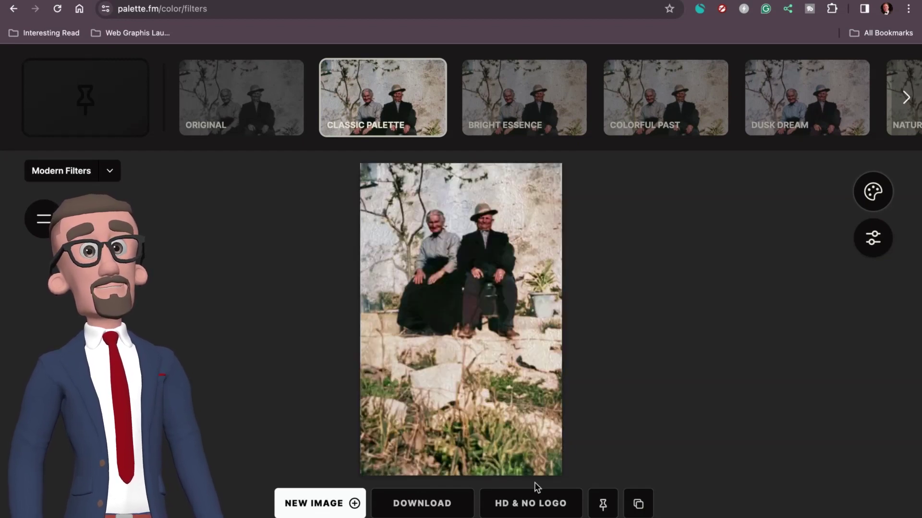
{"action": "left_click", "coordinate": [531, 504]}
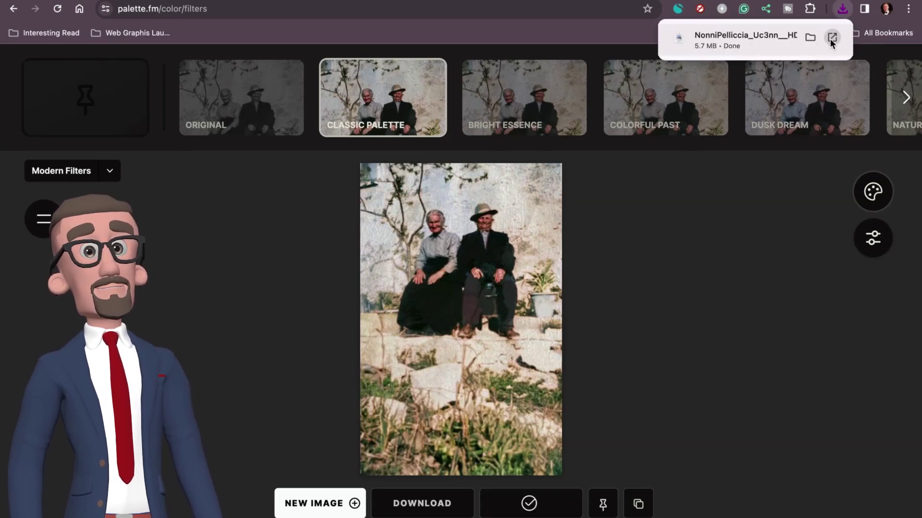
{"action": "left_click", "coordinate": [811, 36]}
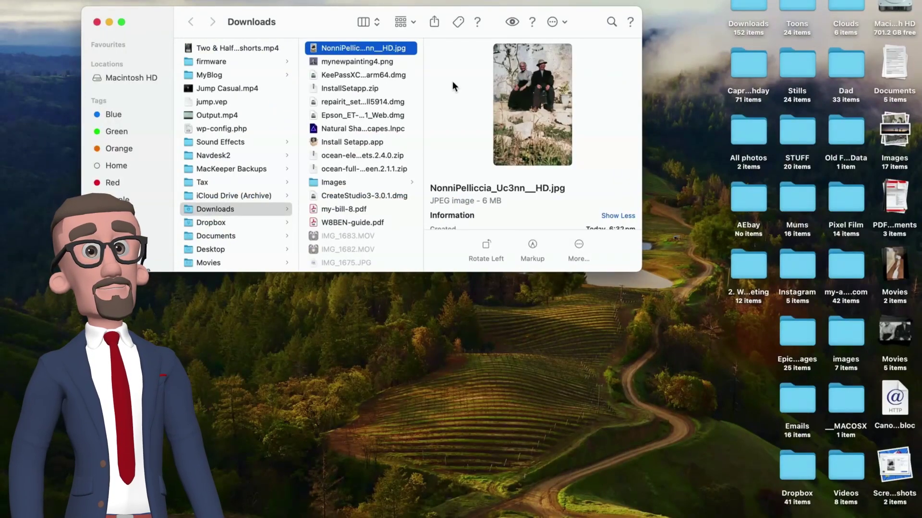
- Quick Look the downloaded HD JPEG and zoom around the colourised couple, rocks and plants
{"action": "left_click", "coordinate": [511, 21]}
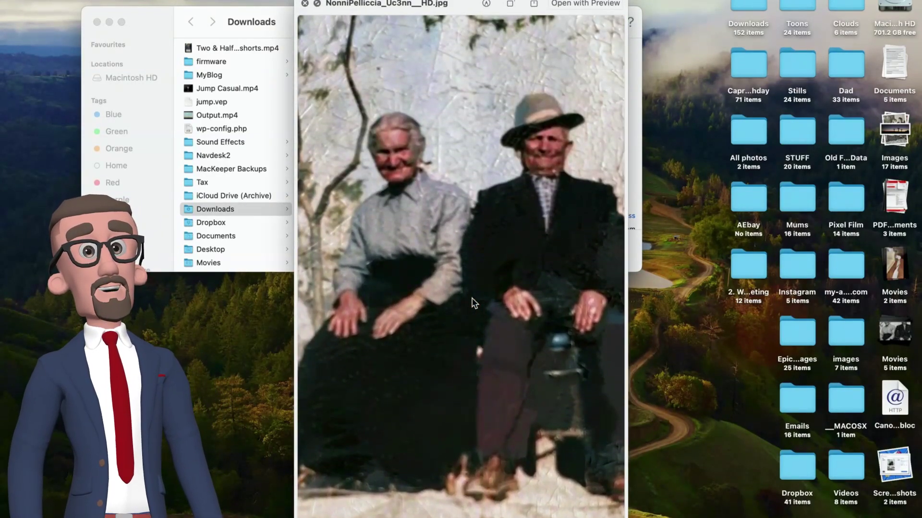
{"action": "scroll", "coordinate": [473, 302], "scroll_direction": "down", "scroll_amount": 10}
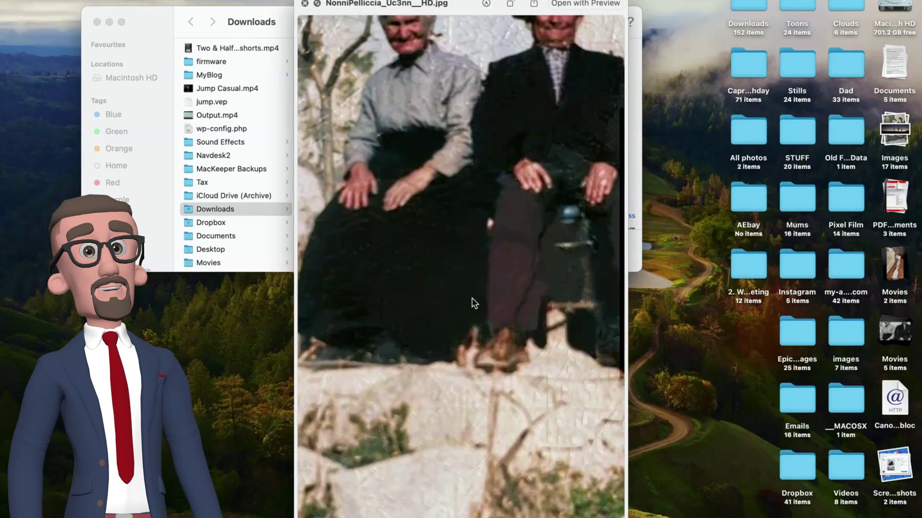
{"action": "scroll", "coordinate": [471, 298], "scroll_direction": "up", "scroll_amount": 10}
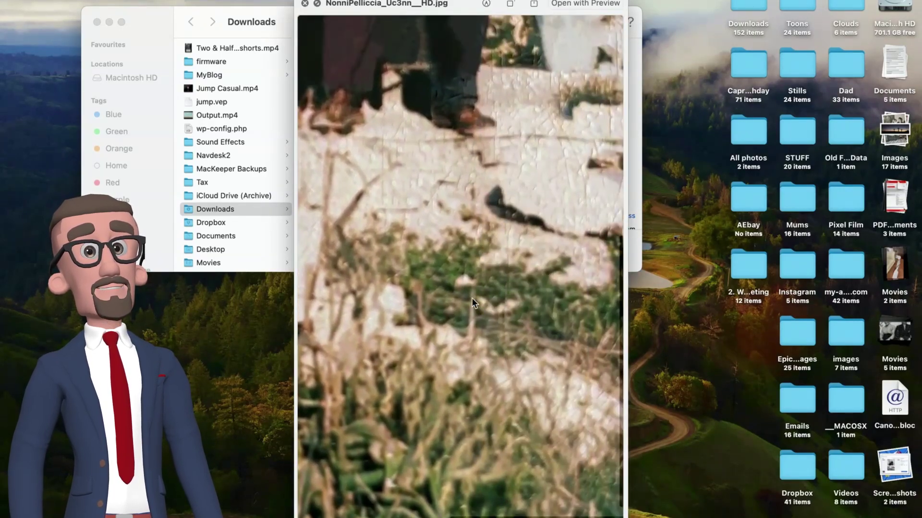
{"action": "scroll", "coordinate": [471, 299], "scroll_direction": "up", "scroll_amount": 8}
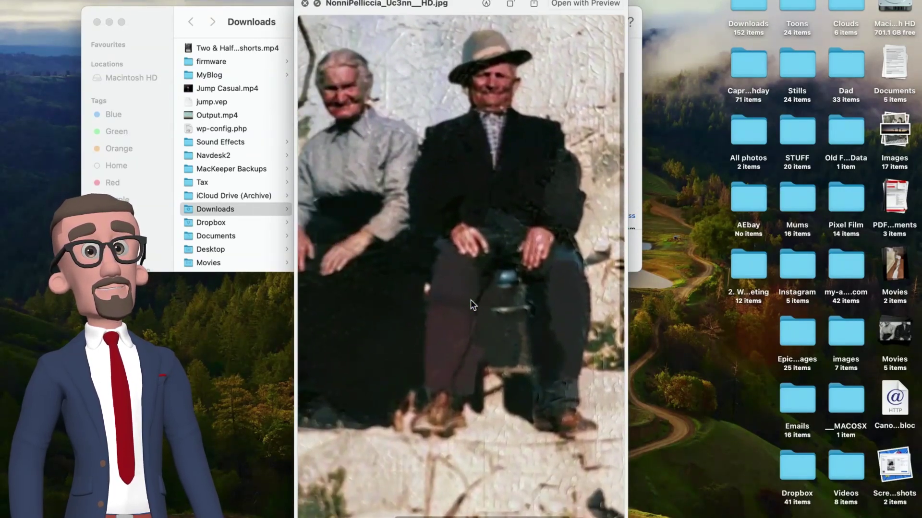
{"action": "scroll", "coordinate": [471, 301], "scroll_direction": "up", "scroll_amount": 1}
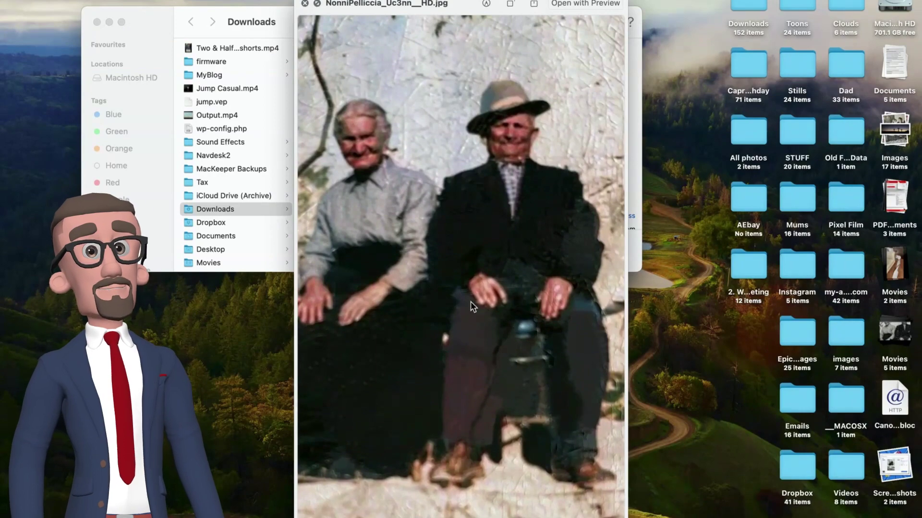
{"action": "scroll", "coordinate": [530, 260], "scroll_direction": "down", "scroll_amount": 5}
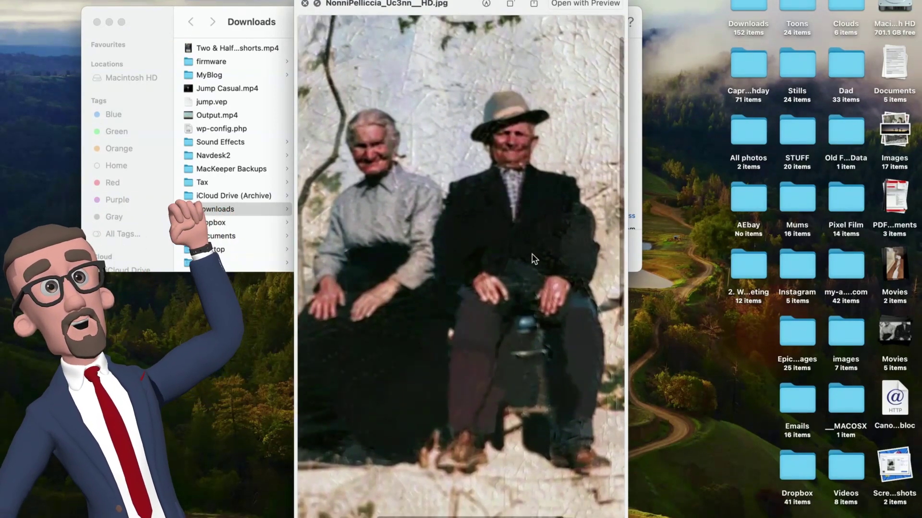
{"action": "scroll", "coordinate": [533, 258], "scroll_direction": "down", "scroll_amount": 4}
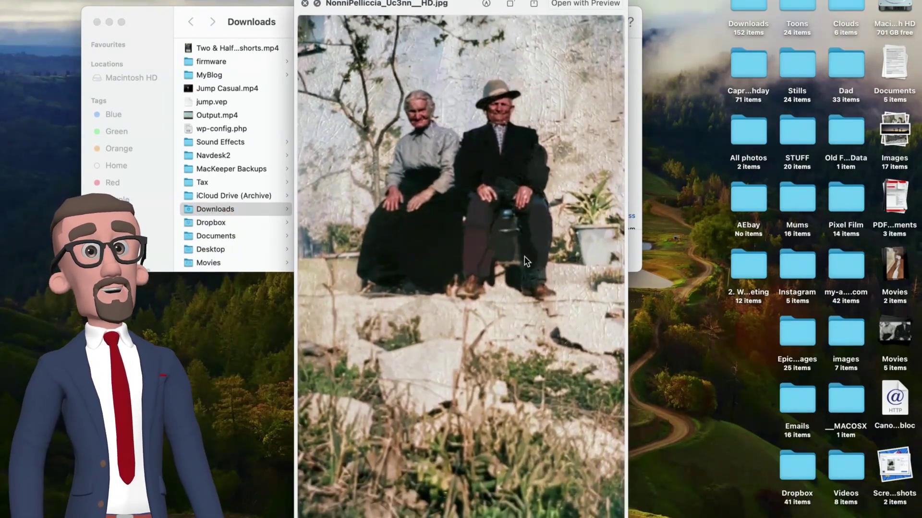